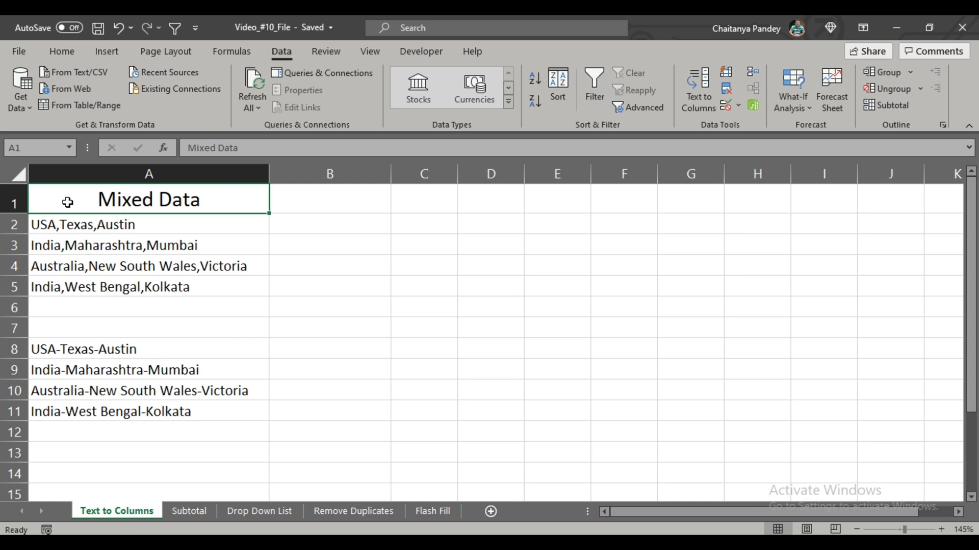
# Examine the comma-separated country, state and city entries in cells A2:A5
pyautogui.moveTo(96, 225); pyautogui.dragTo(108, 290)
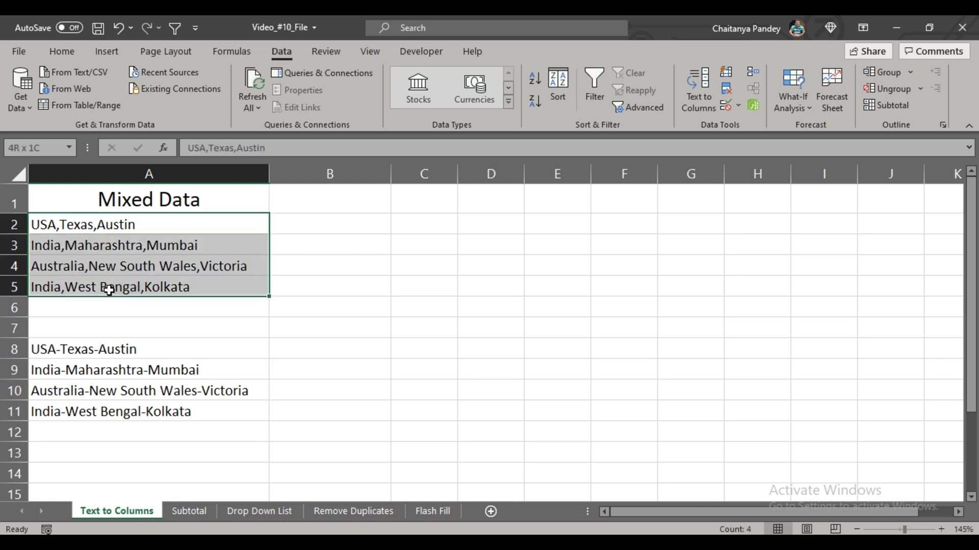
pyautogui.click(88, 231)
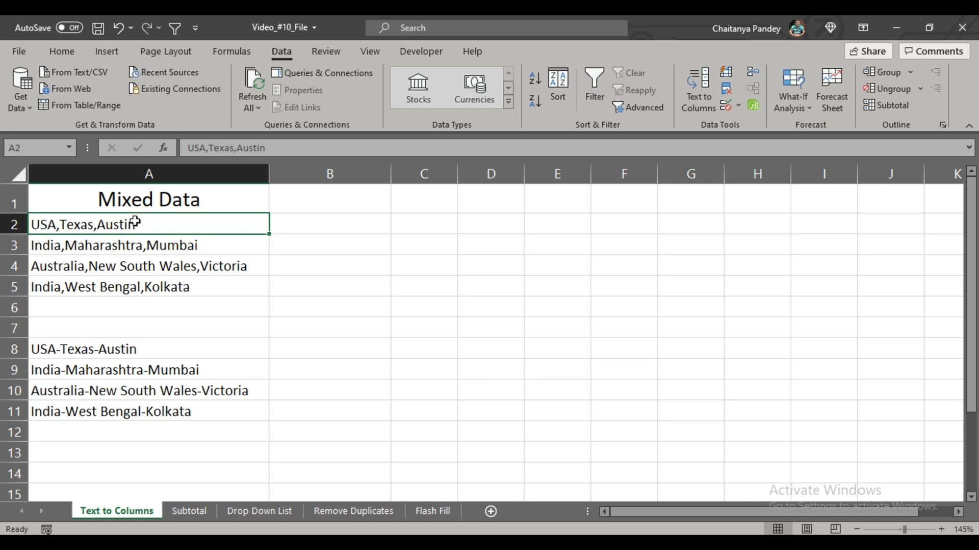
pyautogui.press('Right')
pyautogui.press('Right')
pyautogui.moveTo(188, 223); pyautogui.dragTo(186, 280)
pyautogui.click(186, 280)
pyautogui.click(153, 224)
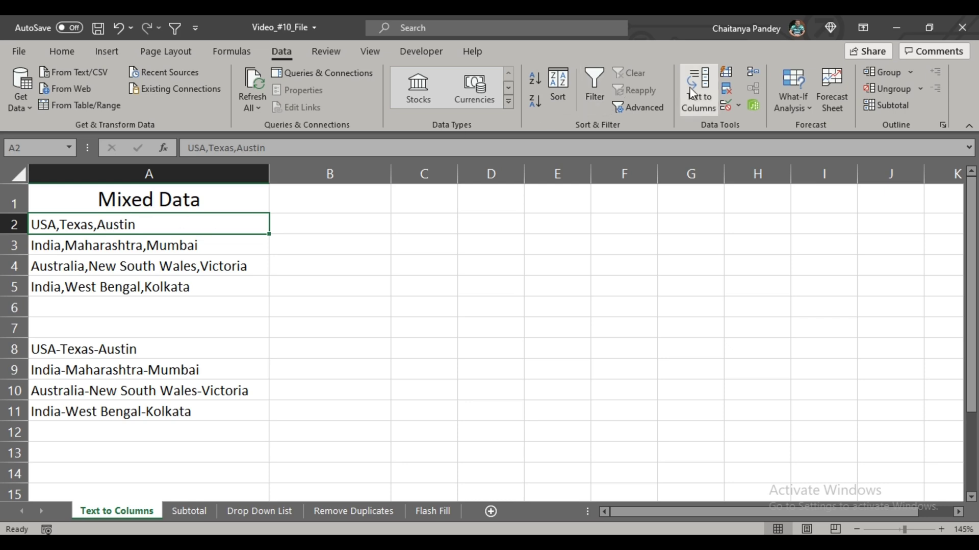
# Split the entries in A2:A5 into separate columns with Text to Columns, using only Comma as the delimiter
pyautogui.moveTo(129, 222); pyautogui.dragTo(131, 284)
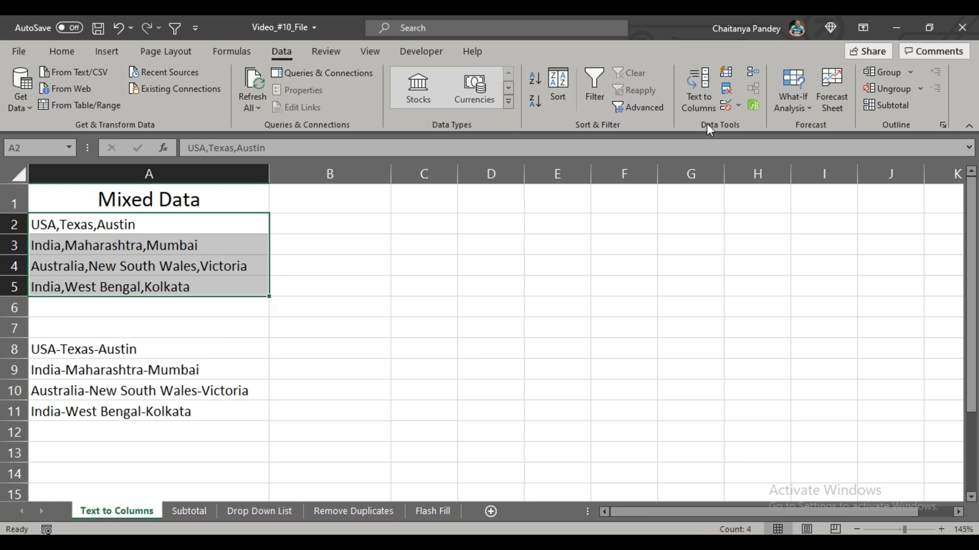
pyautogui.click(692, 98)
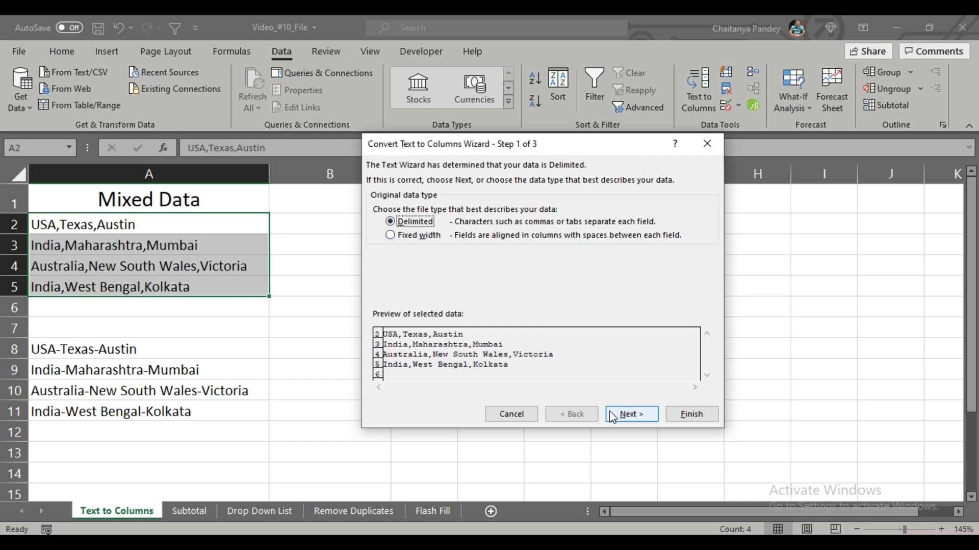
pyautogui.click(631, 414)
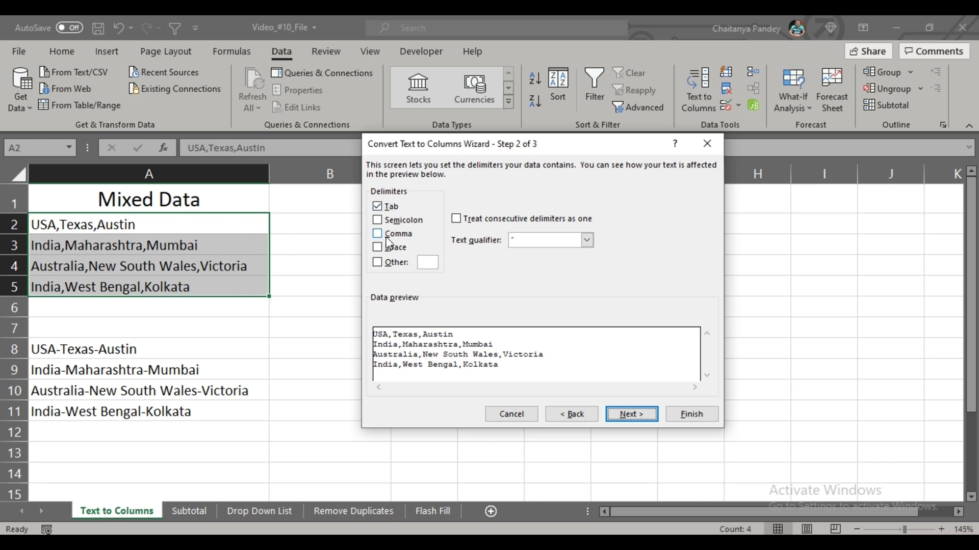
pyautogui.click(388, 208)
pyautogui.click(397, 234)
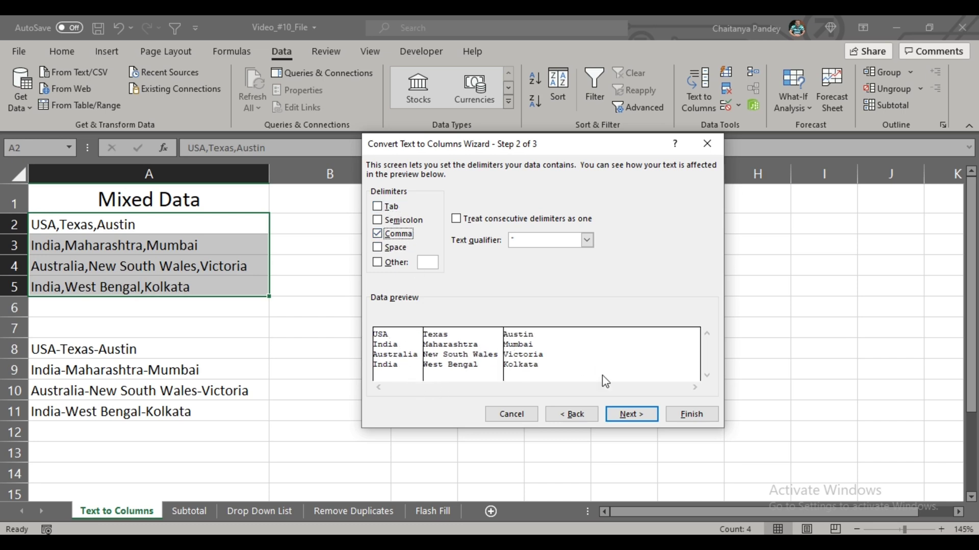
pyautogui.click(623, 414)
pyautogui.click(693, 413)
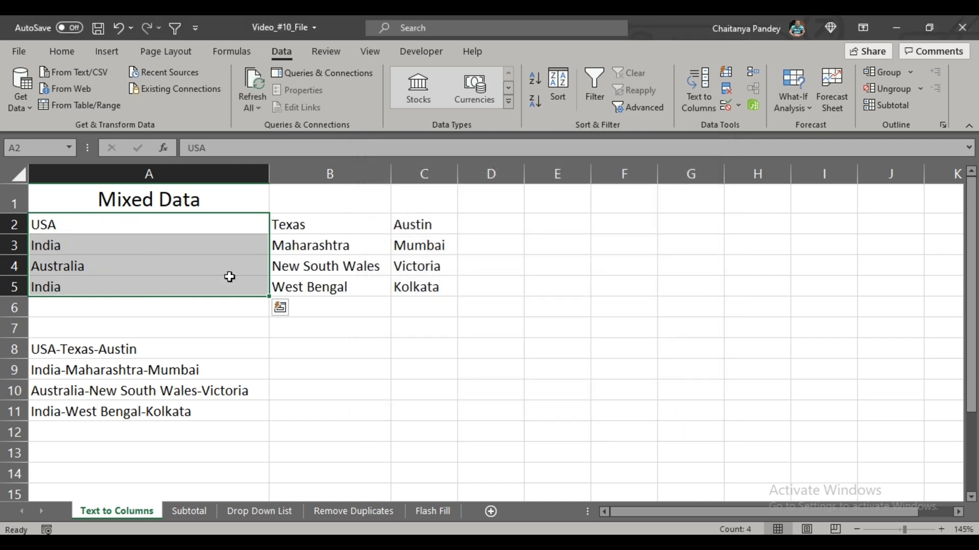
# Review the separated country, state and city values in A2:C5 column by column
pyautogui.moveTo(203, 222); pyautogui.dragTo(411, 286)
pyautogui.moveTo(193, 228); pyautogui.dragTo(190, 280)
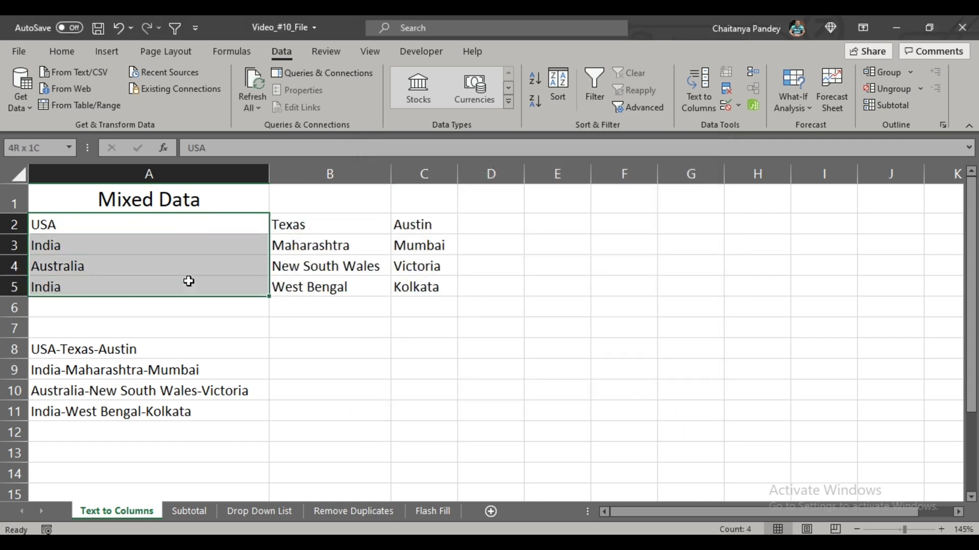
pyautogui.moveTo(293, 229); pyautogui.dragTo(295, 279)
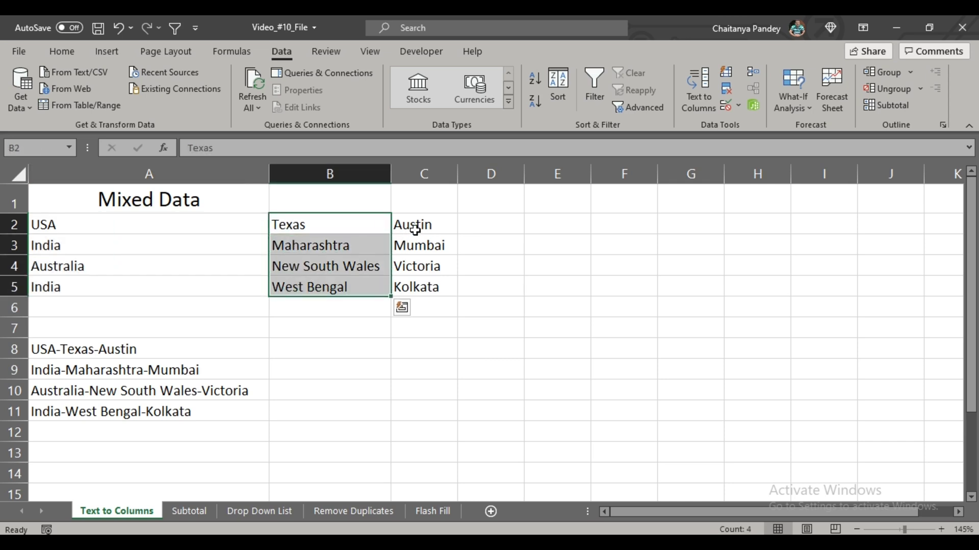
pyautogui.moveTo(404, 221); pyautogui.dragTo(417, 291)
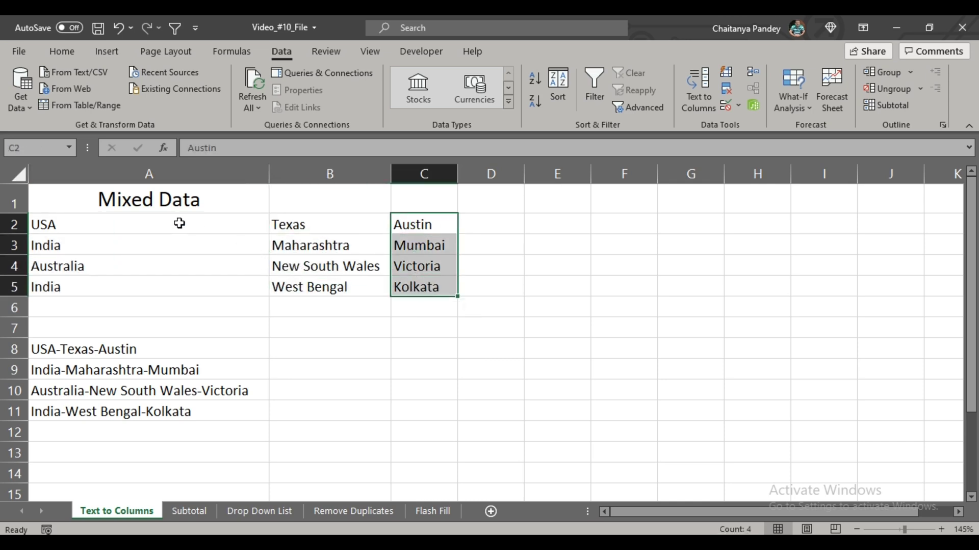
pyautogui.click(118, 352)
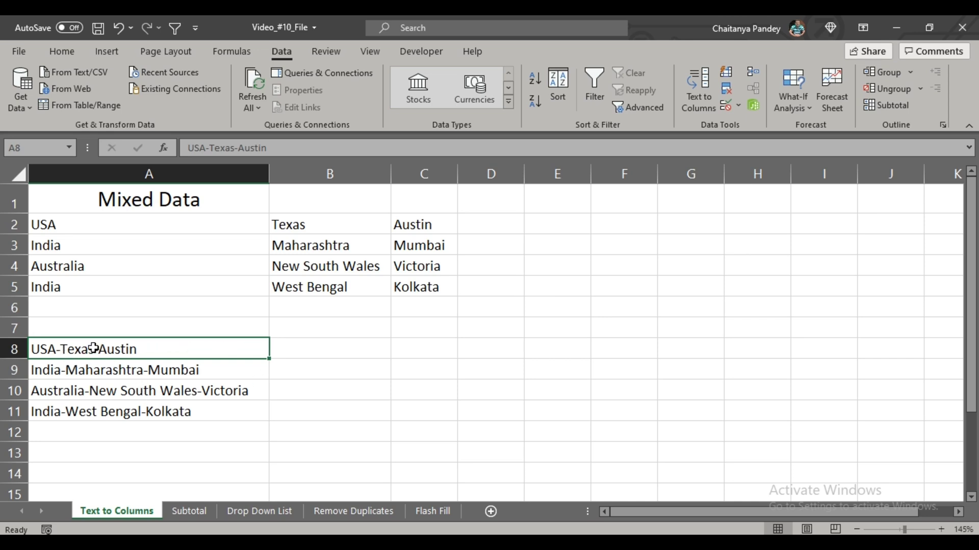
pyautogui.moveTo(77, 223); pyautogui.dragTo(439, 287)
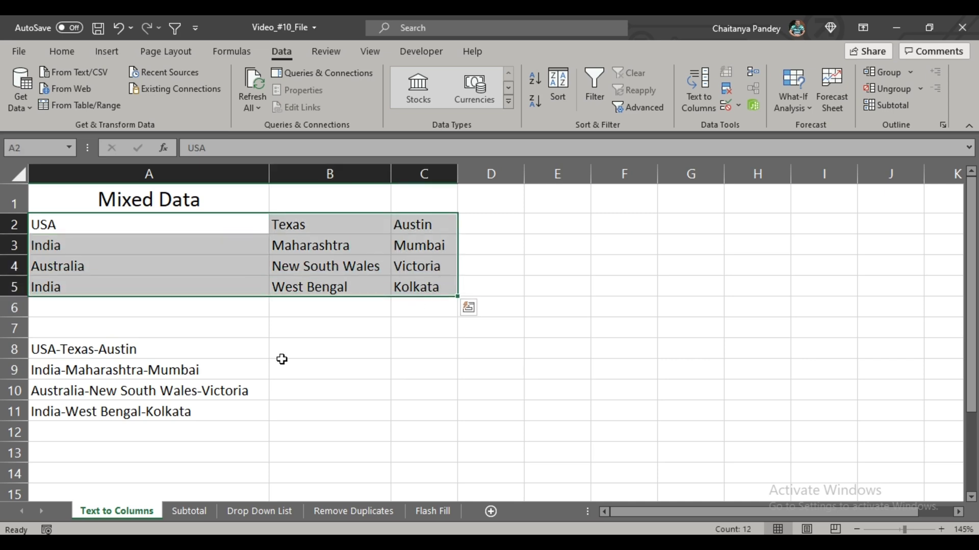
# Split cell A8 into separate columns with Text to Columns, using a custom "-" delimiter instead of Comma
pyautogui.click(86, 349)
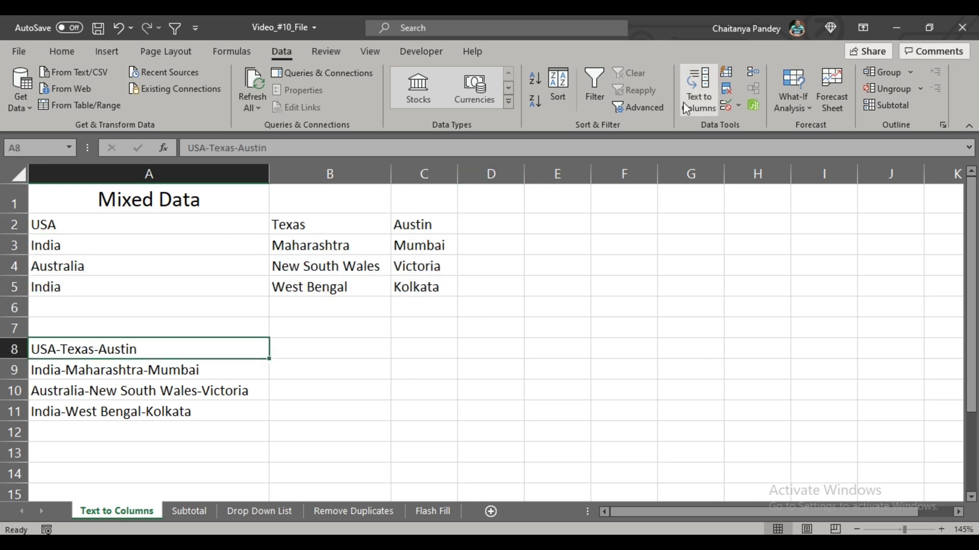
pyautogui.click(699, 92)
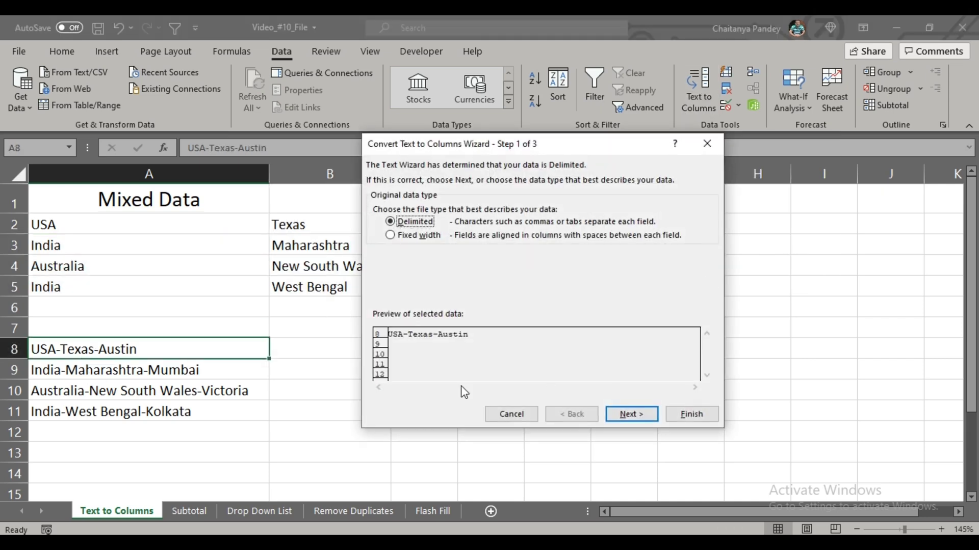
pyautogui.click(625, 414)
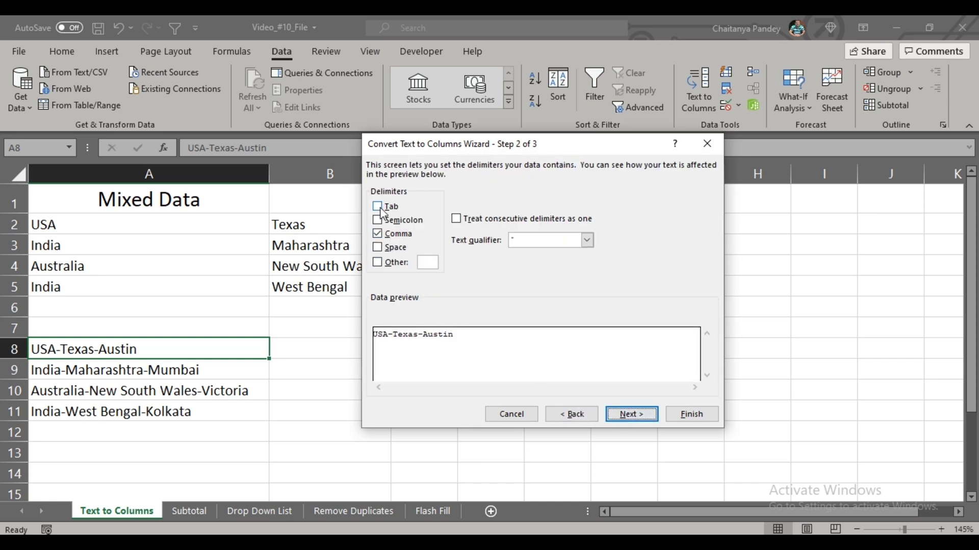
pyautogui.click(396, 232)
pyautogui.click(396, 262)
pyautogui.write('-')
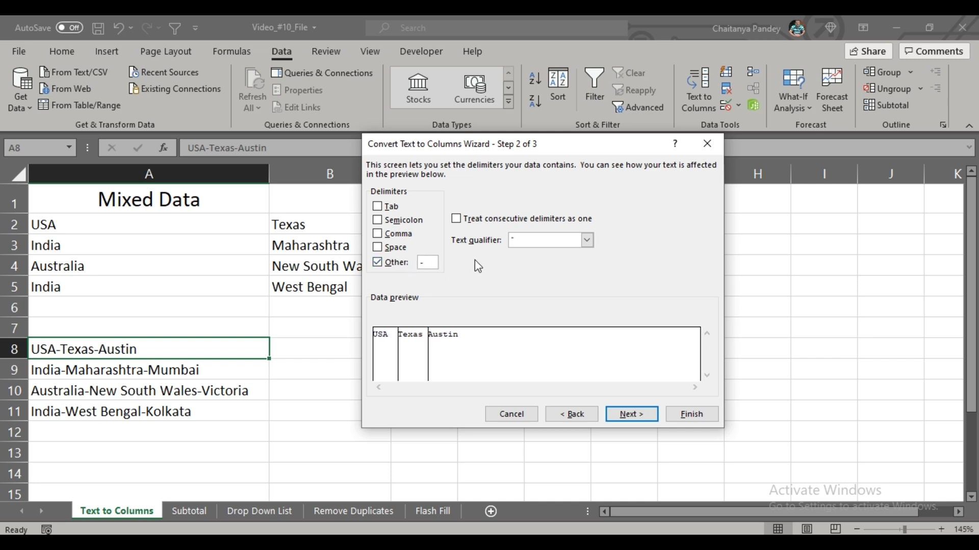
pyautogui.click(619, 415)
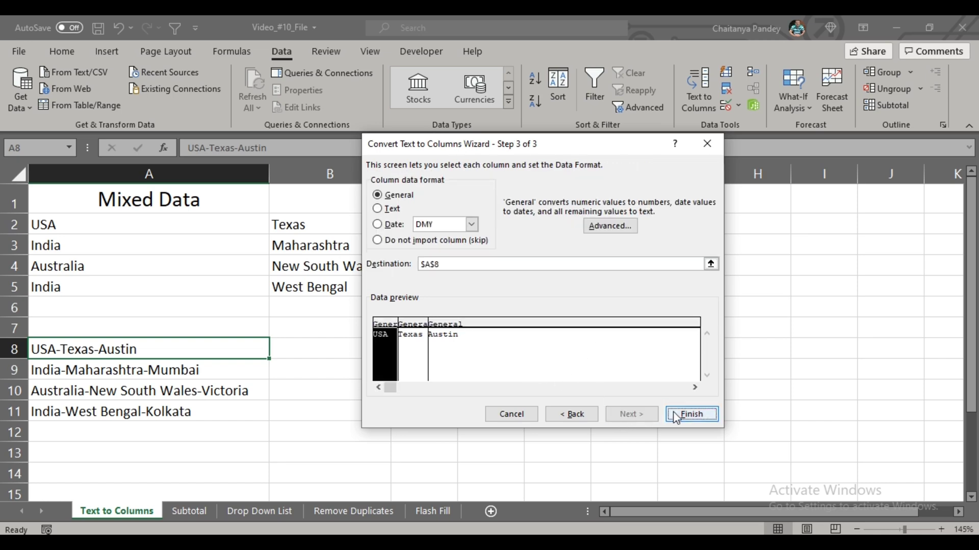
pyautogui.click(688, 414)
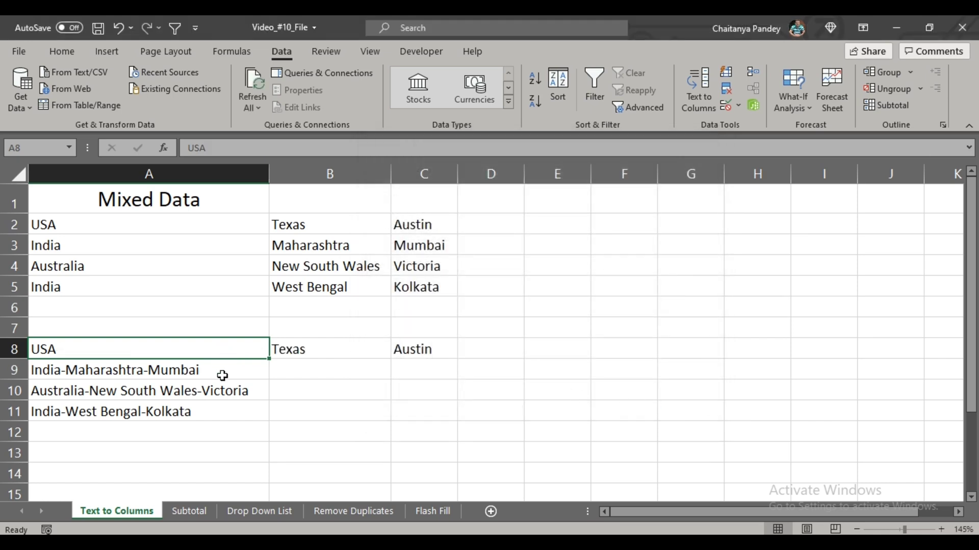
# Split the remaining hyphen-separated entries in A9:A11 into columns with the same "-" delimiter, then select A8:C11
pyautogui.moveTo(222, 372); pyautogui.dragTo(221, 413)
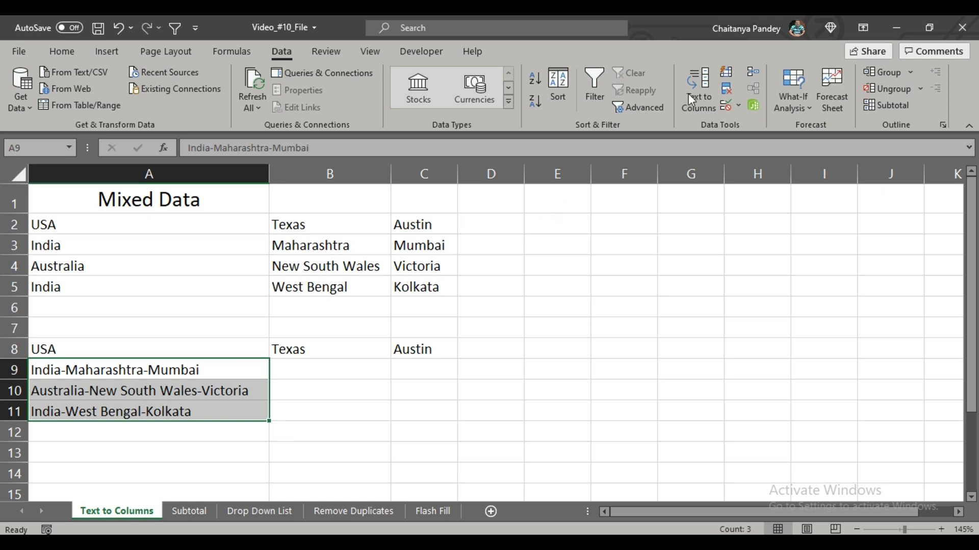
pyautogui.click(698, 92)
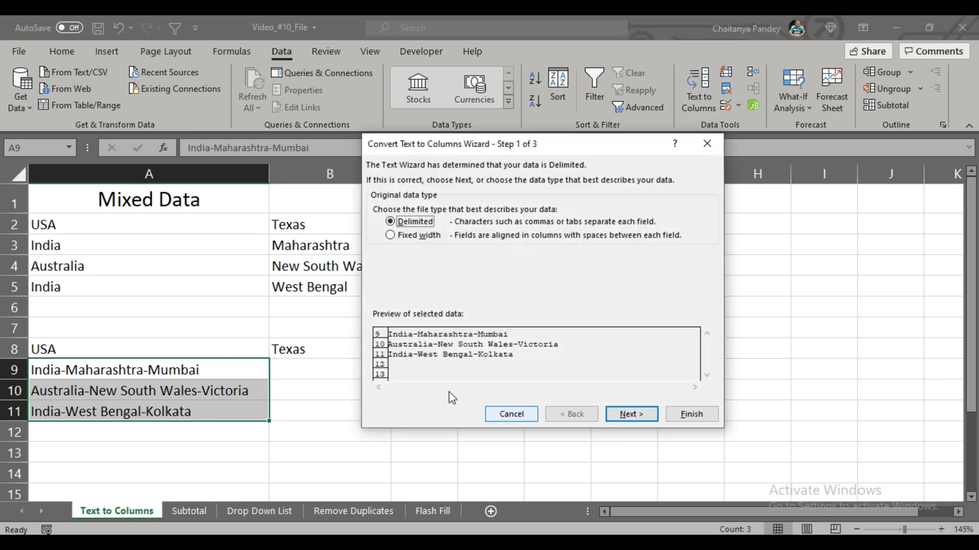
pyautogui.click(631, 414)
pyautogui.click(631, 414)
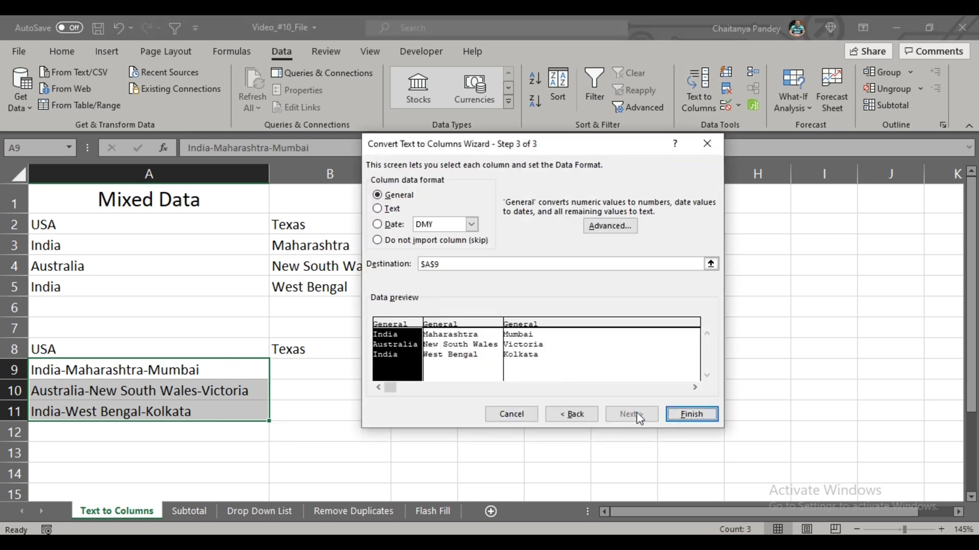
pyautogui.click(689, 414)
pyautogui.moveTo(215, 349); pyautogui.dragTo(408, 406)
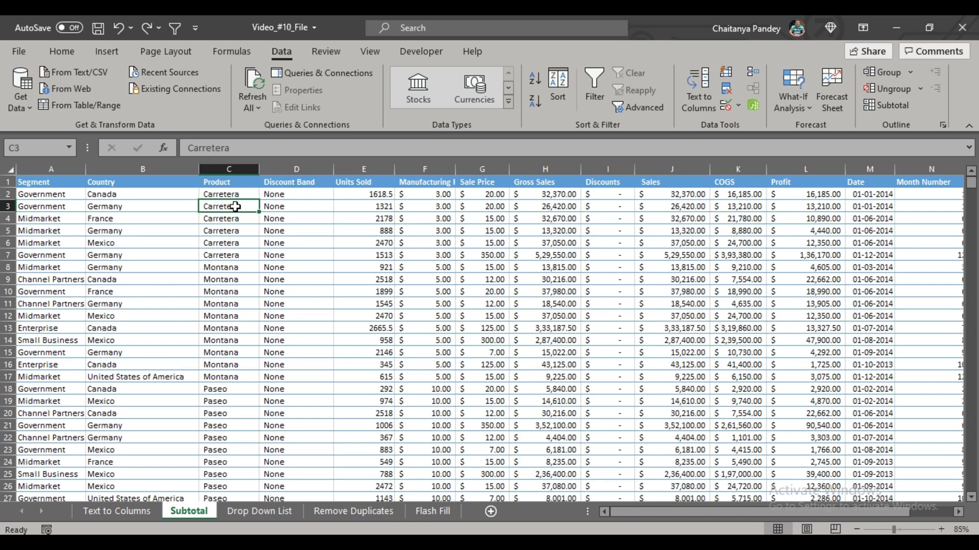
# On the Subtotal sheet, set up a subtotal of the sales data at each change in Product using the Sum function
pyautogui.click(229, 266)
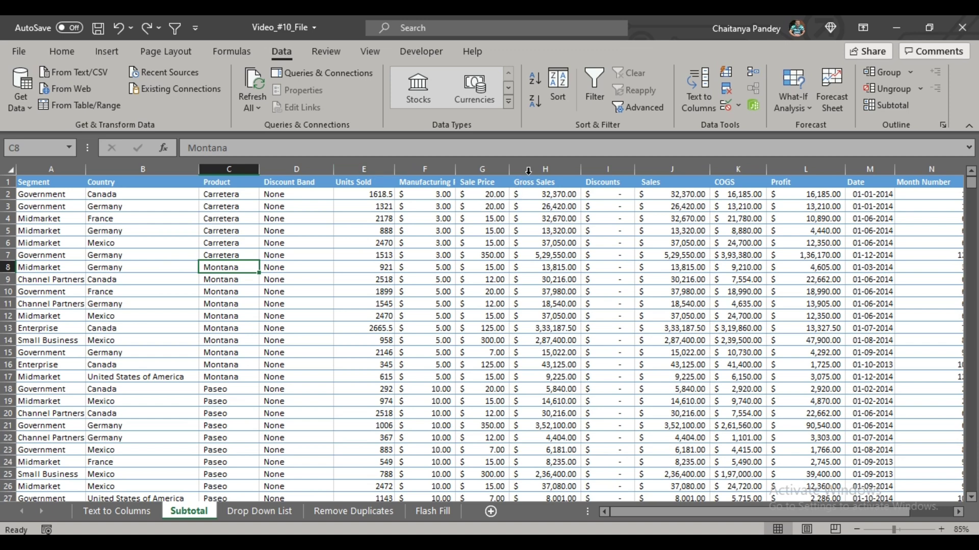
pyautogui.click(528, 170)
pyautogui.click(232, 163)
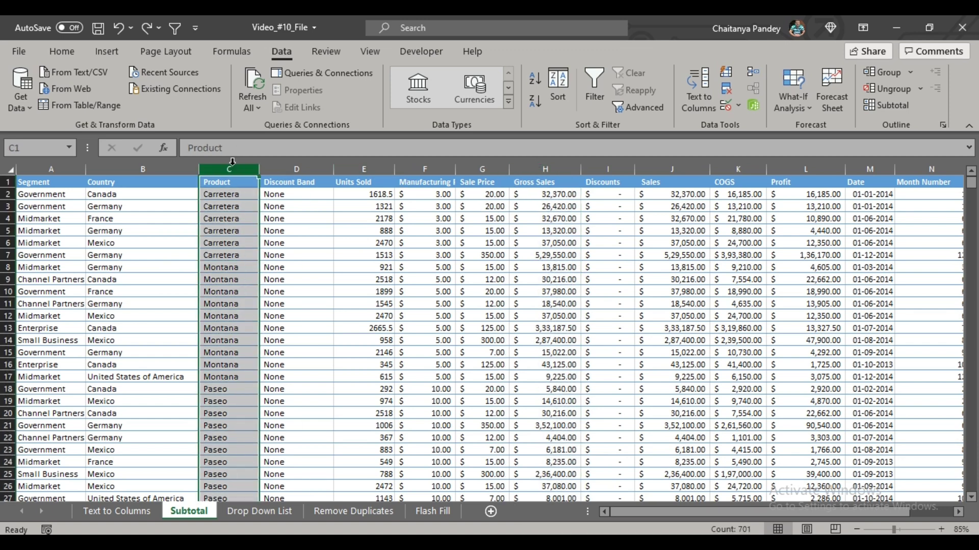
pyautogui.click(222, 256)
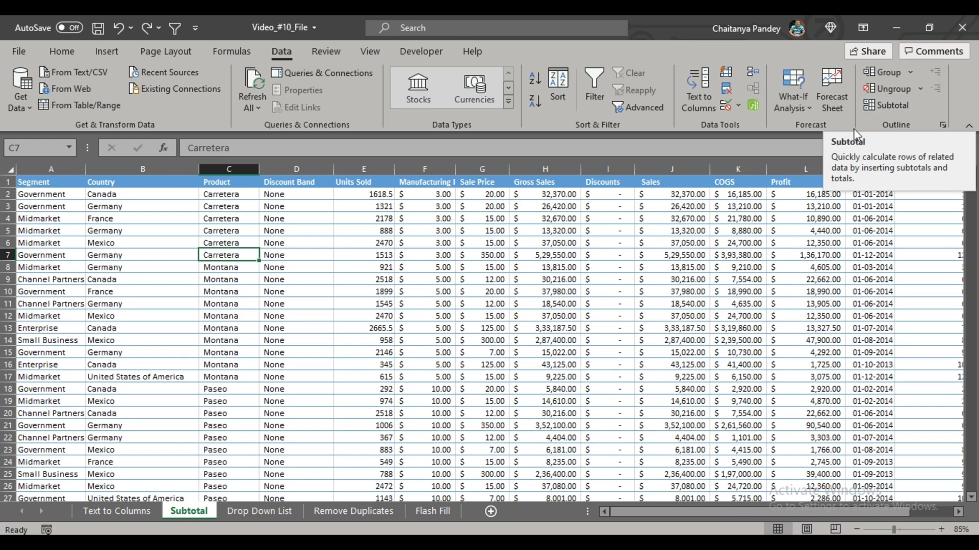
pyautogui.click(885, 106)
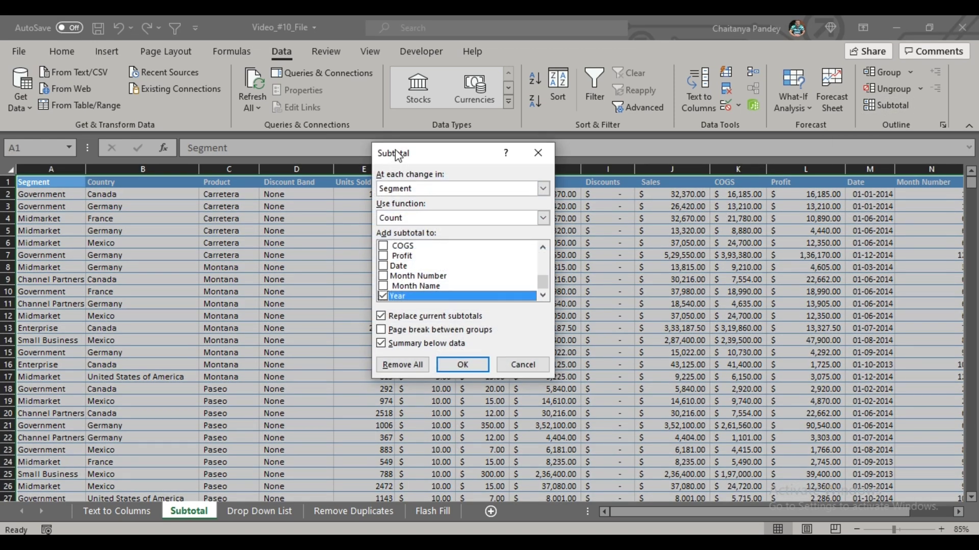
pyautogui.click(417, 187)
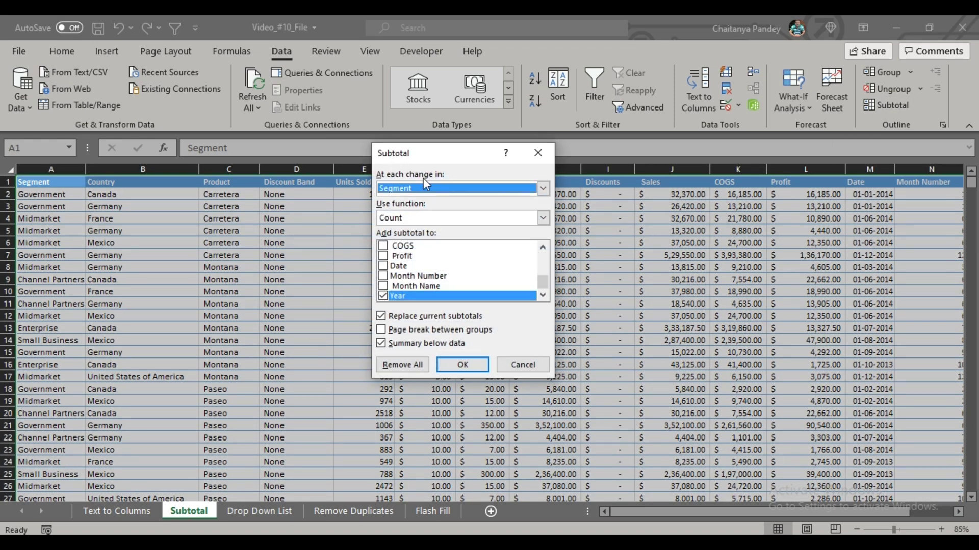
pyautogui.click(543, 188)
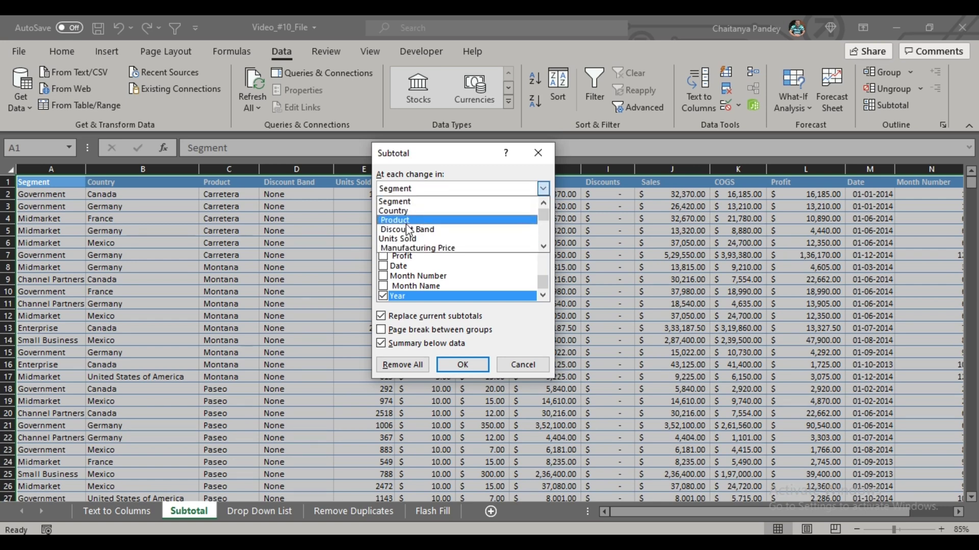
pyautogui.click(427, 221)
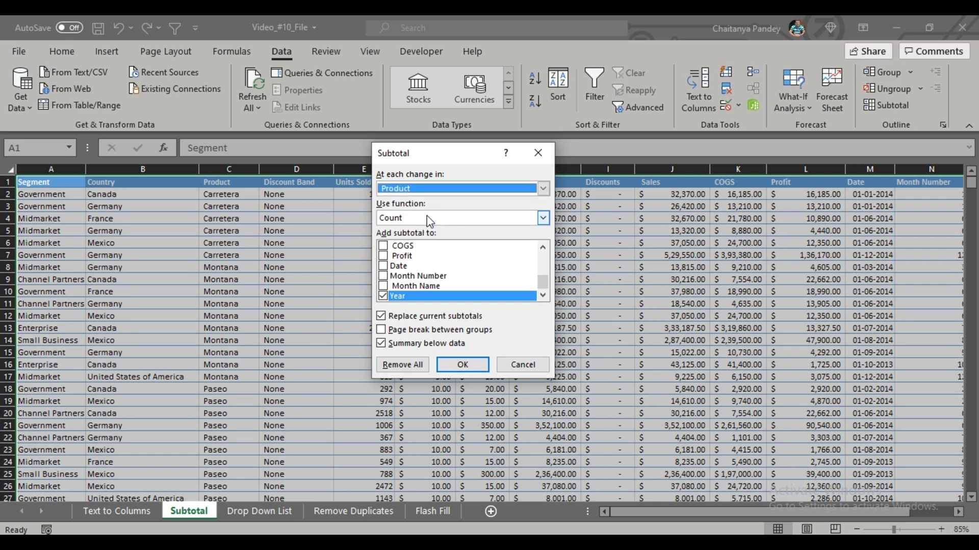
pyautogui.click(544, 217)
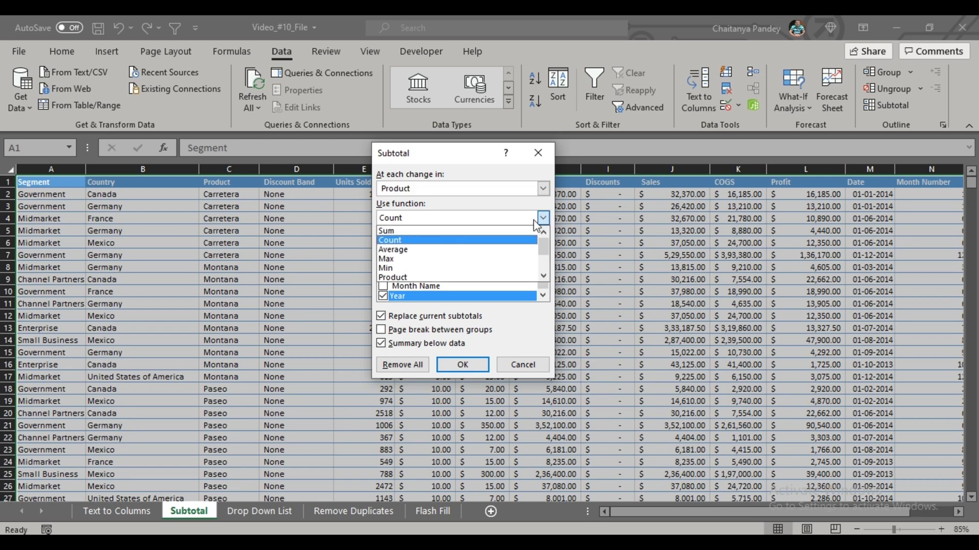
pyautogui.click(409, 236)
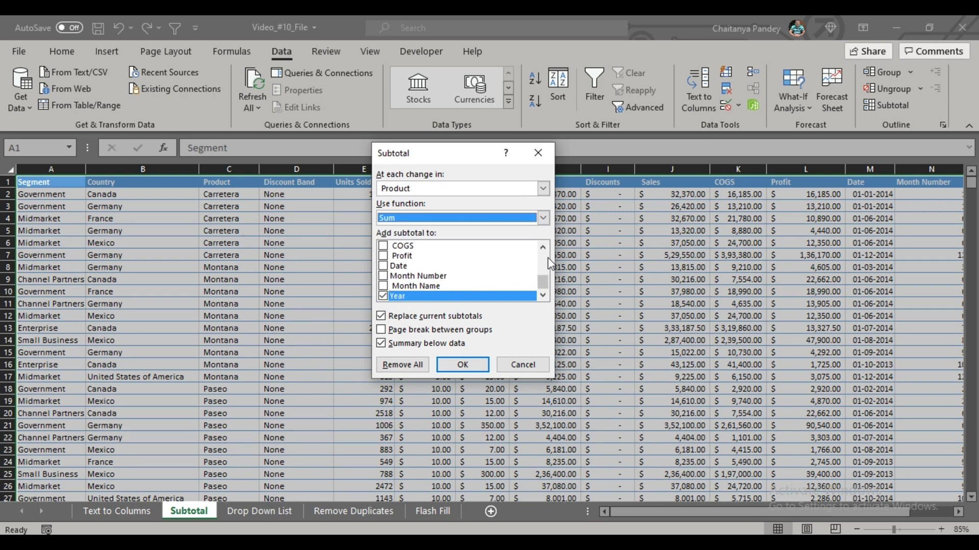
# Choose Gross Sales instead of Year as the column to subtotal
pyautogui.click(384, 299)
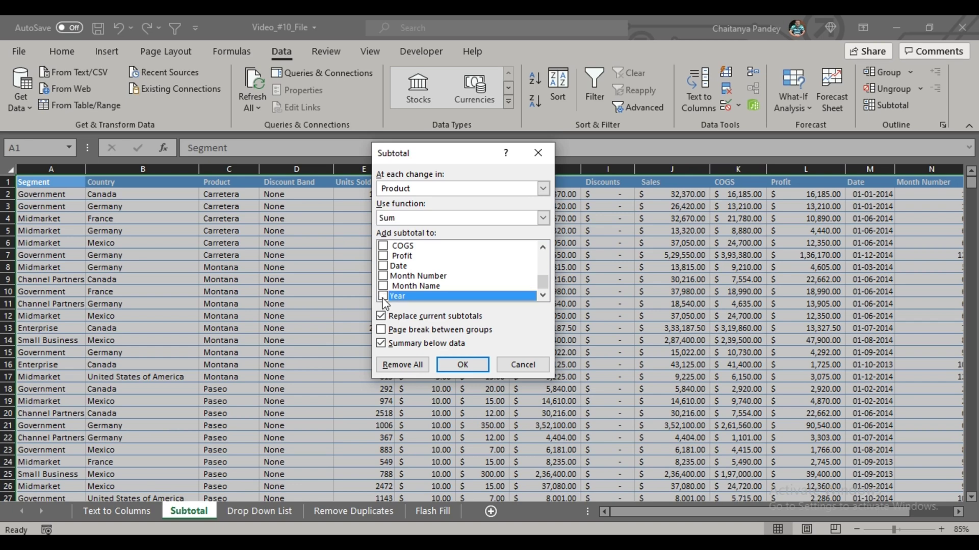
pyautogui.moveTo(542, 282); pyautogui.dragTo(541, 266)
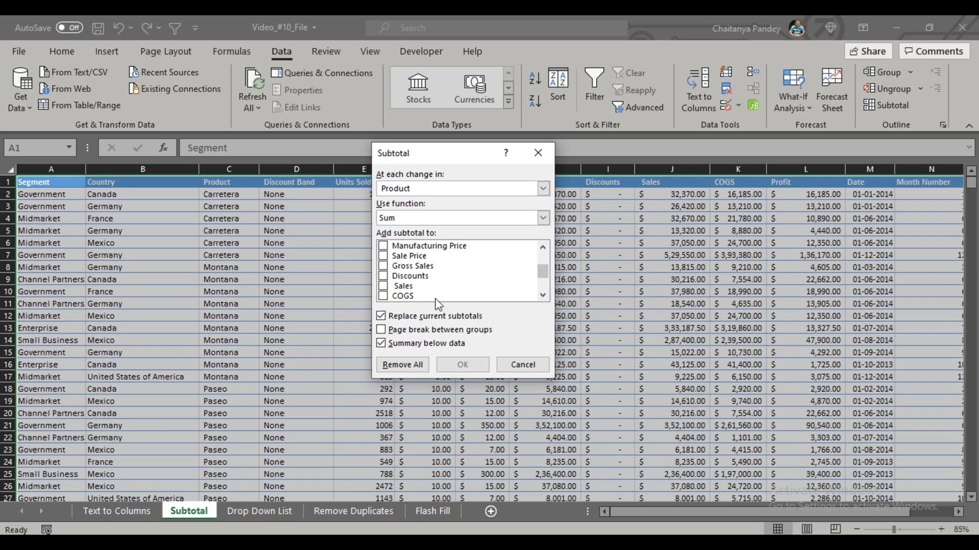
pyautogui.click(384, 266)
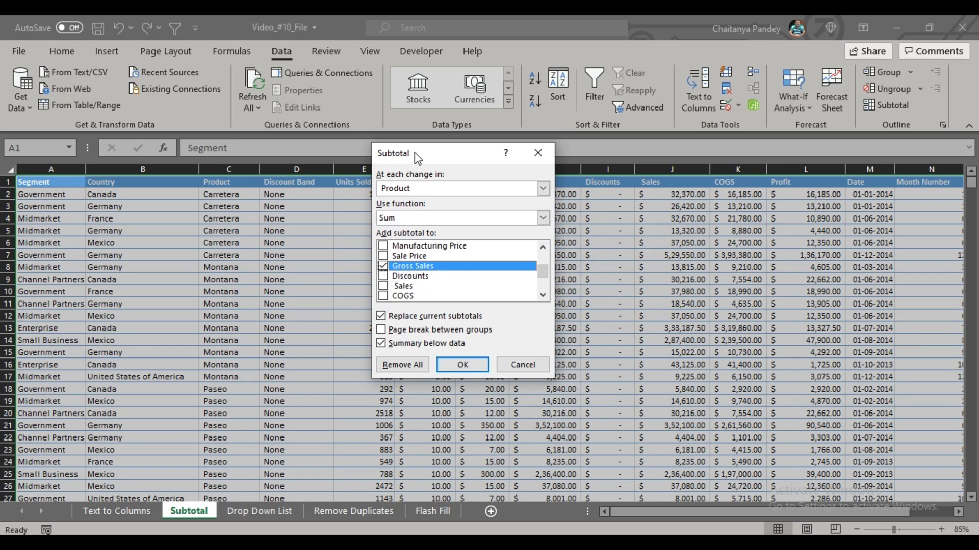
# Apply the Gross Sales subtotals for each product and check the total inserted below the Carretera rows
pyautogui.moveTo(415, 153); pyautogui.dragTo(261, 139)
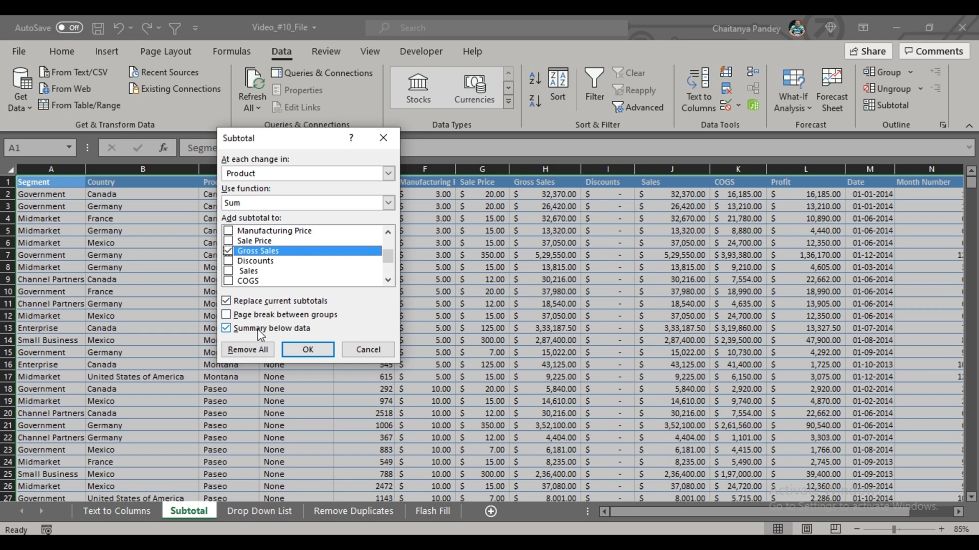
pyautogui.click(306, 350)
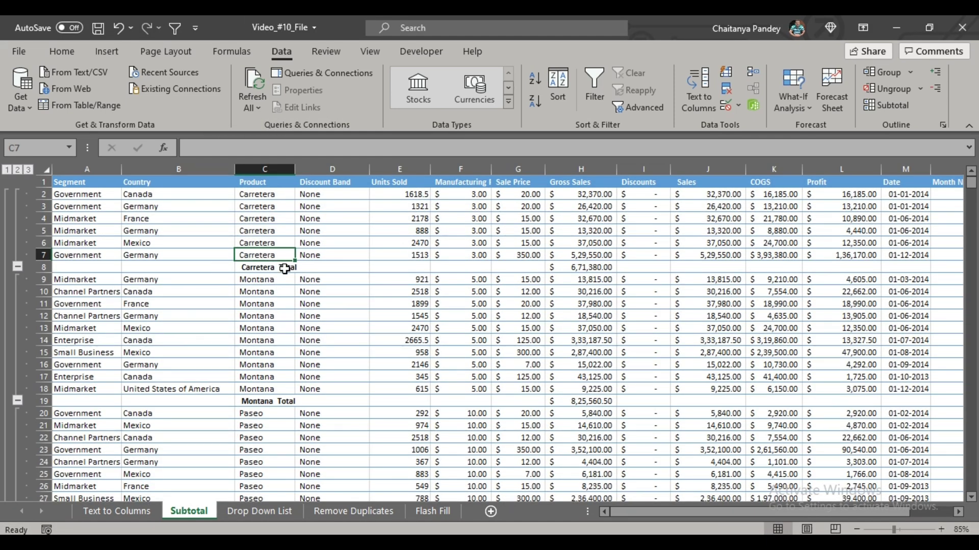
pyautogui.click(571, 268)
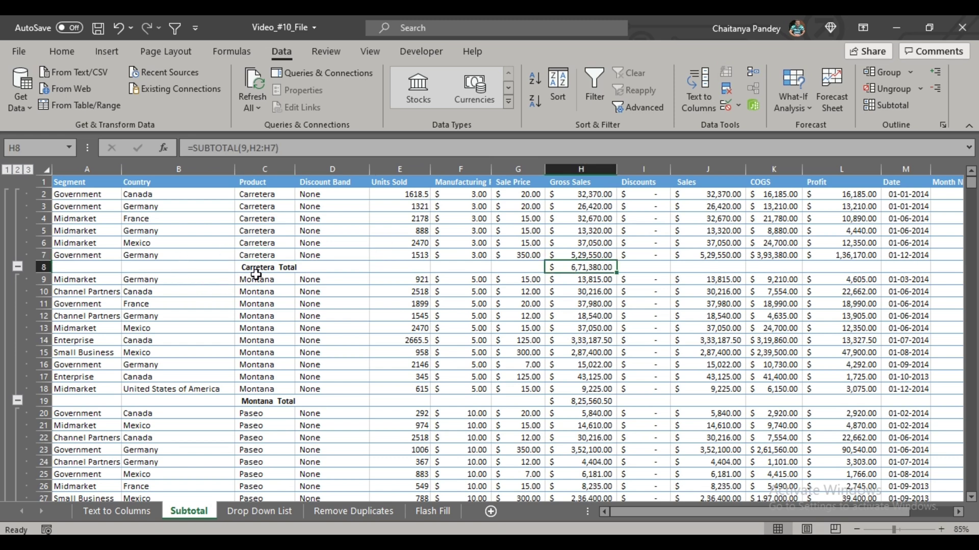
pyautogui.click(258, 194)
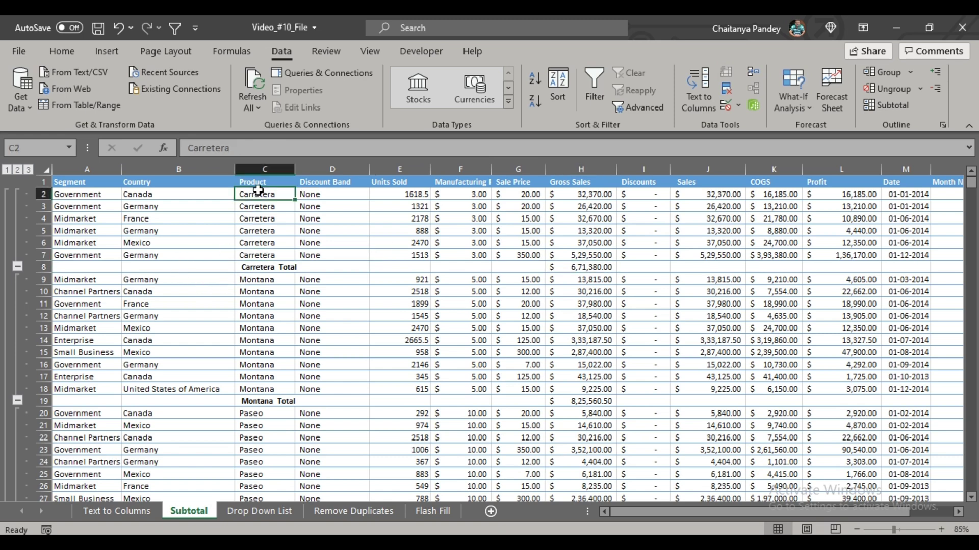
pyautogui.click(265, 255)
pyautogui.click(261, 268)
pyautogui.click(561, 266)
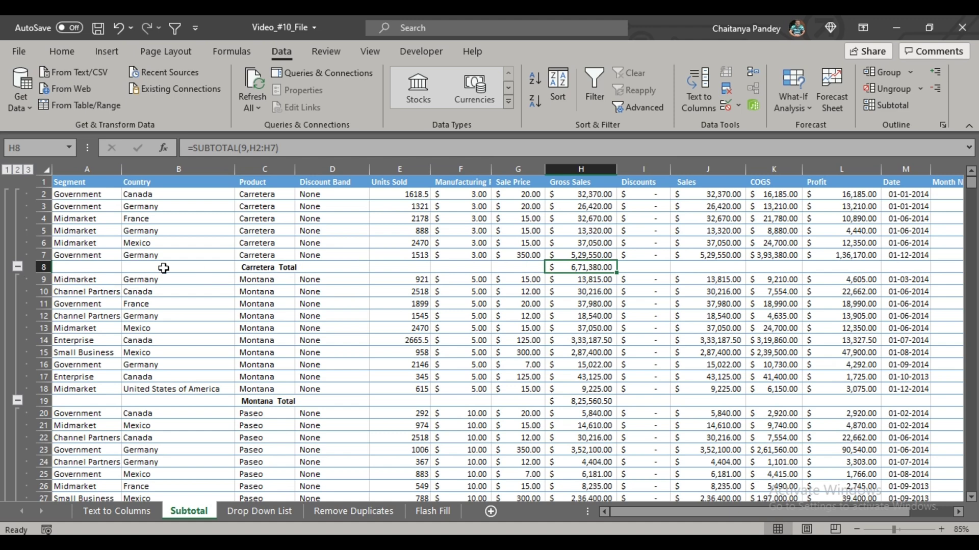
# Collapse the first five product groups, Carretera, Montana, Paseo, Velo and VTT, and look over their total rows
pyautogui.click(18, 267)
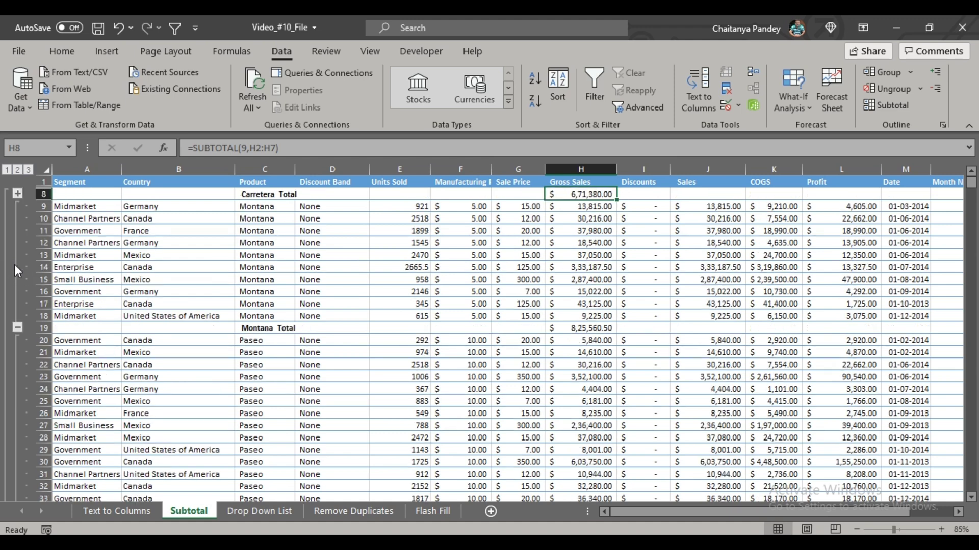
pyautogui.click(19, 329)
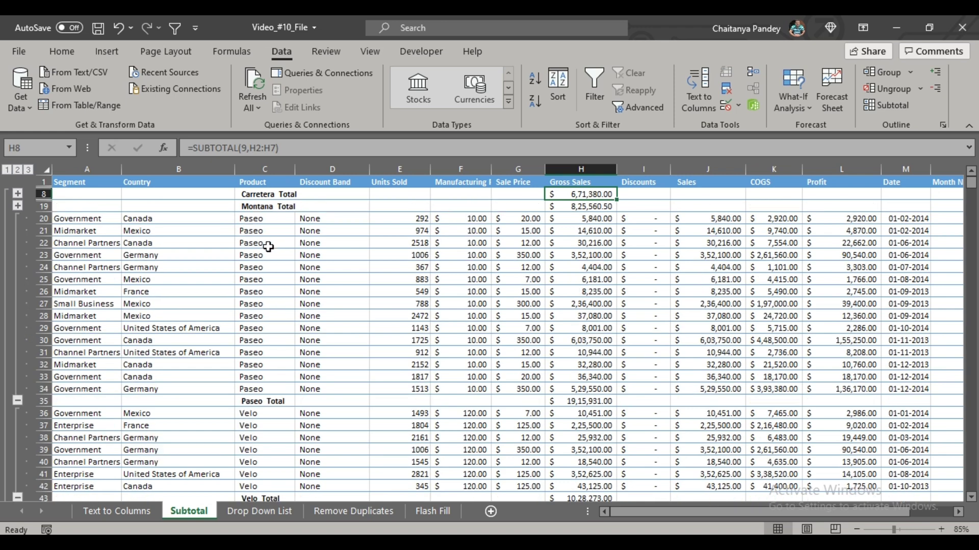
pyautogui.click(17, 401)
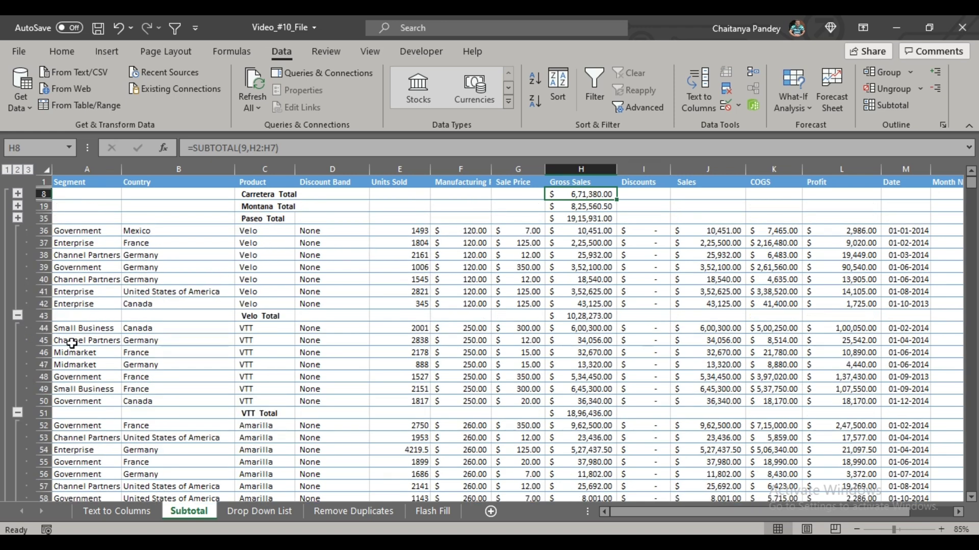
pyautogui.click(17, 316)
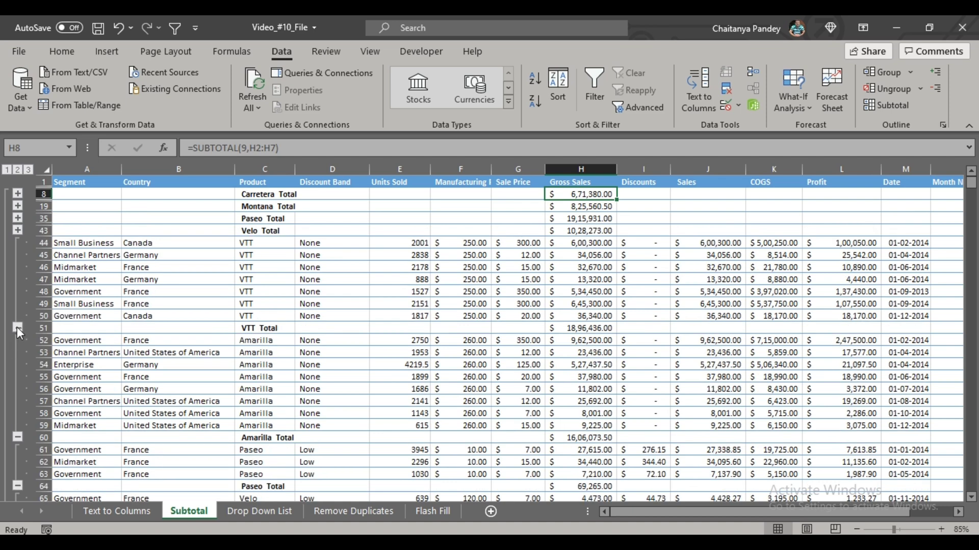
pyautogui.click(18, 328)
pyautogui.moveTo(540, 224); pyautogui.dragTo(576, 232)
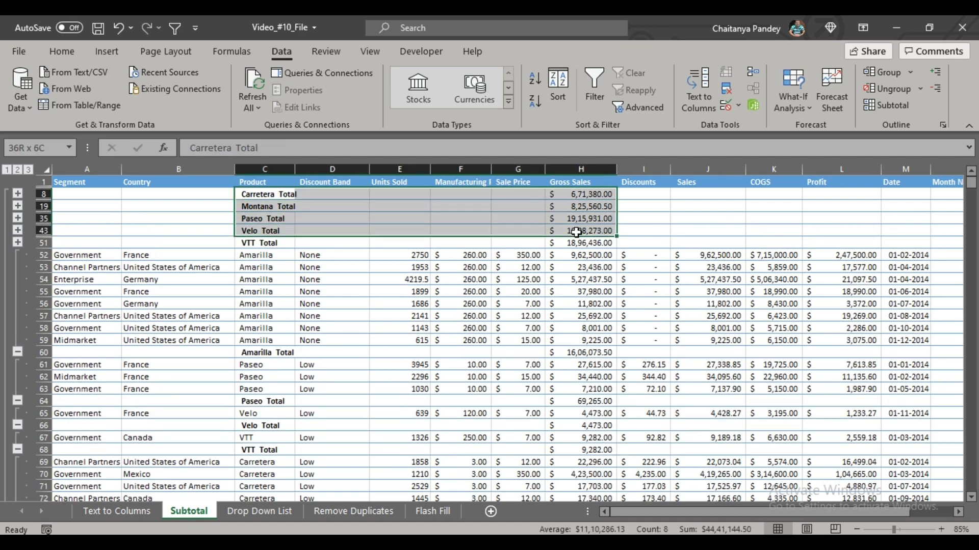
pyautogui.click(278, 231)
pyautogui.click(278, 220)
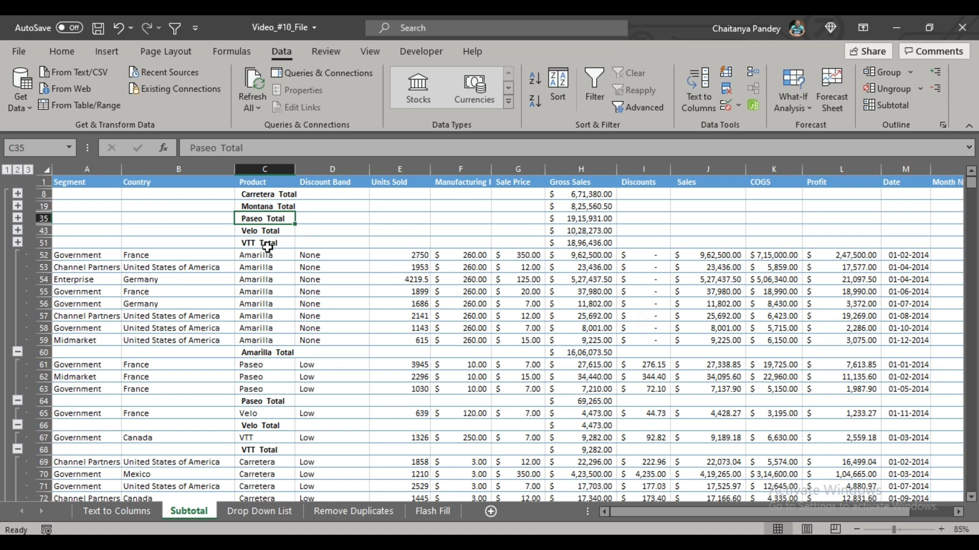
# Collapse the following groups, from Amarilla through the second Montana group, so only their total rows show
pyautogui.click(18, 352)
pyautogui.click(18, 303)
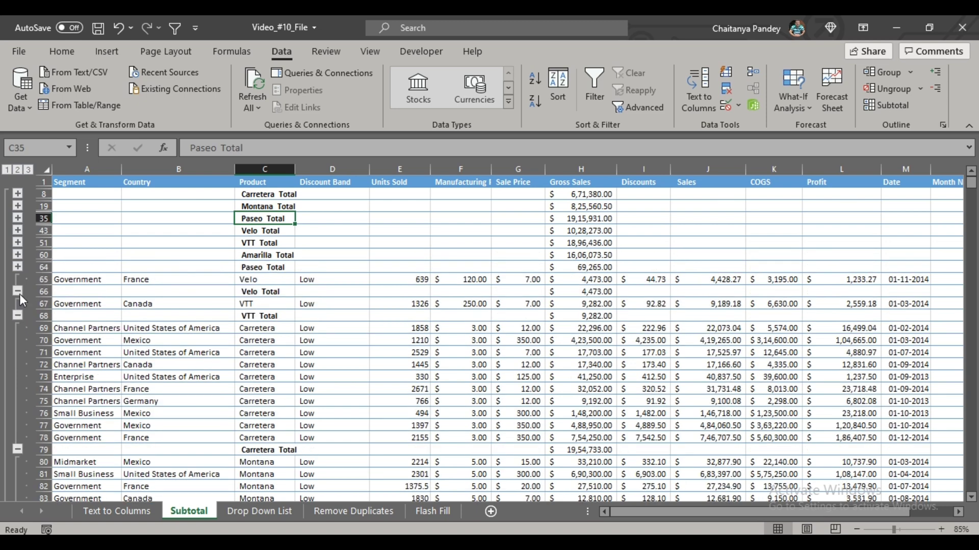
pyautogui.click(17, 291)
pyautogui.click(17, 303)
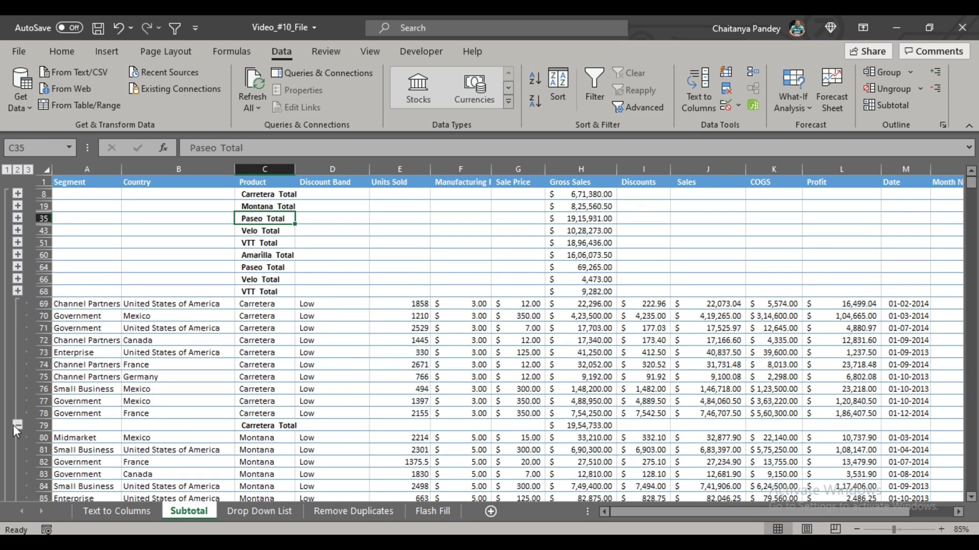
pyautogui.click(17, 425)
pyautogui.click(18, 388)
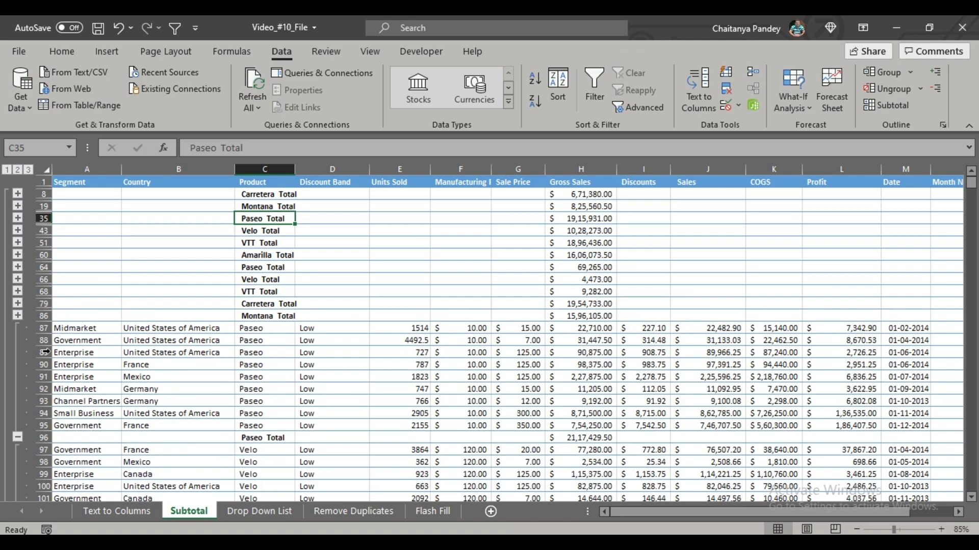
pyautogui.click(368, 275)
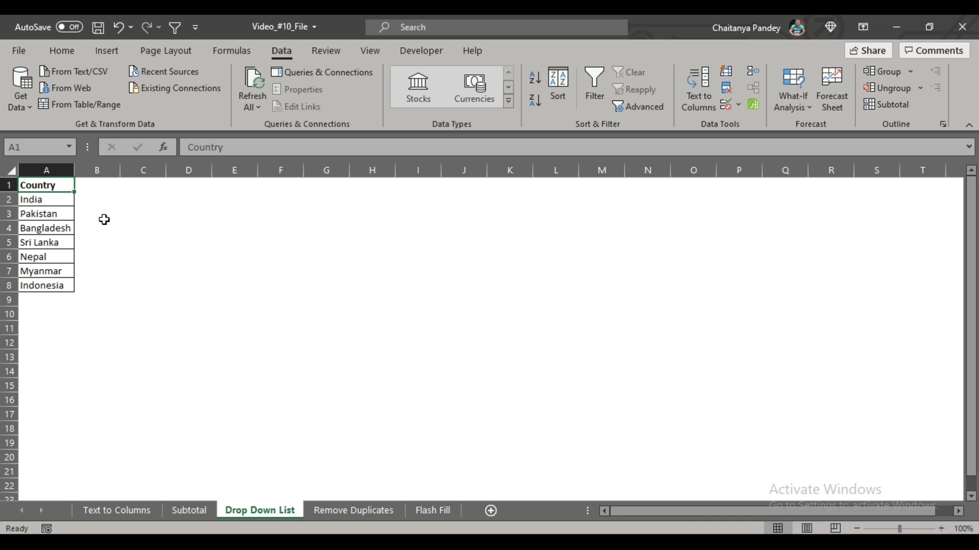
# On the Drop Down List sheet, set the data validation of cell F5 to allow a List
pyautogui.moveTo(45, 200); pyautogui.dragTo(44, 275)
pyautogui.moveTo(44, 200); pyautogui.dragTo(48, 286)
pyautogui.click(205, 259)
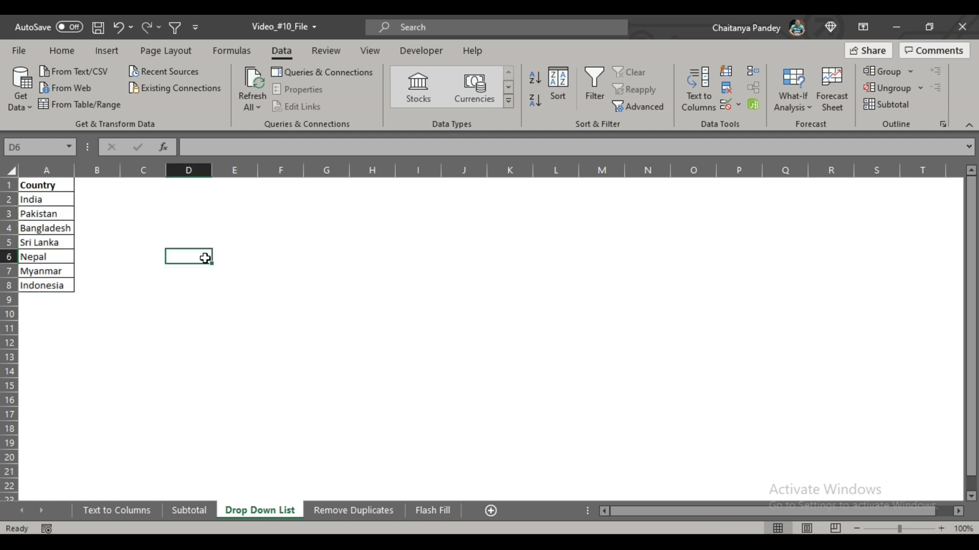
pyautogui.click(262, 245)
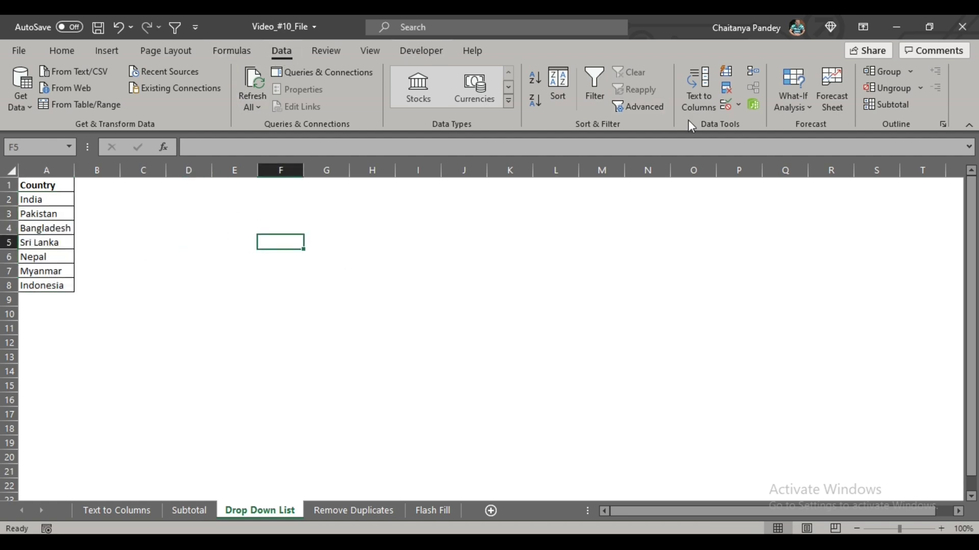
pyautogui.click(726, 112)
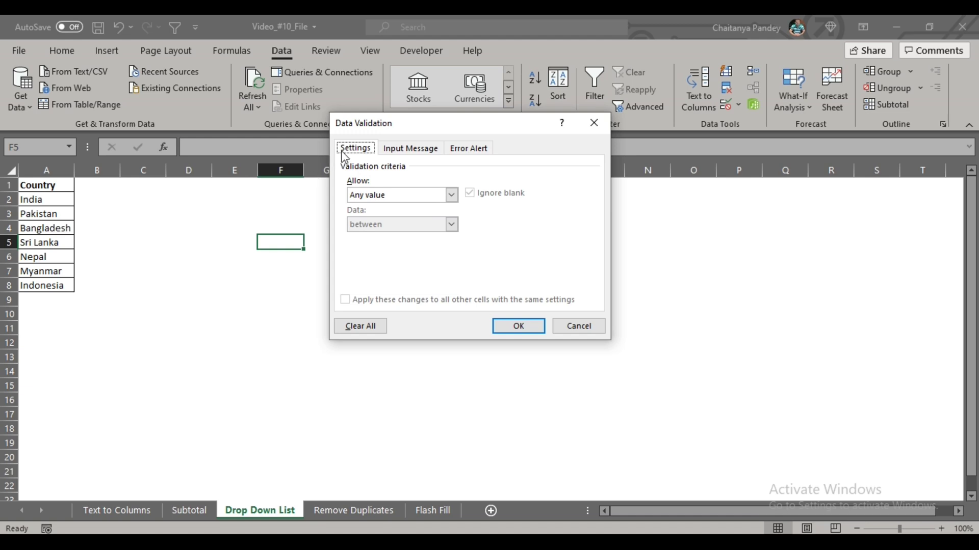
pyautogui.moveTo(383, 126); pyautogui.dragTo(428, 182)
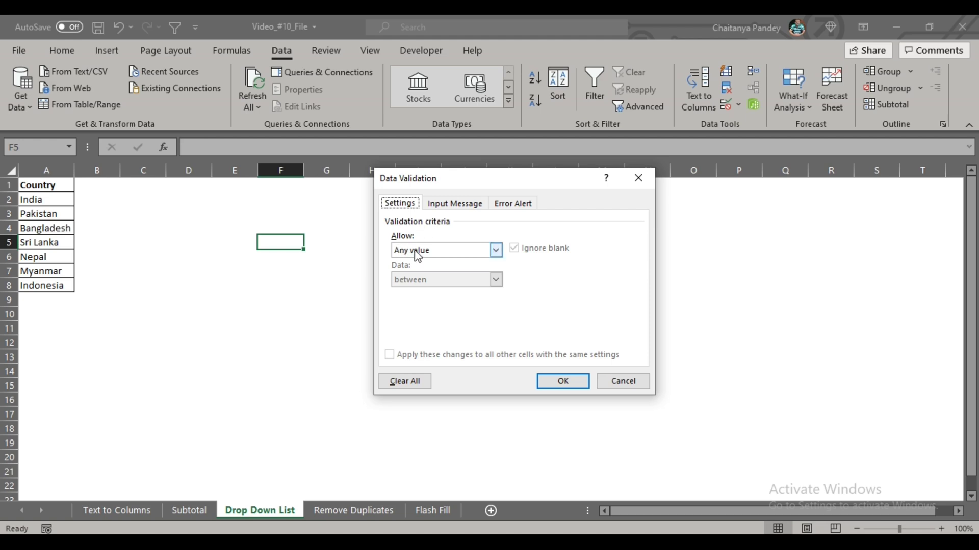
pyautogui.click(450, 253)
pyautogui.click(432, 297)
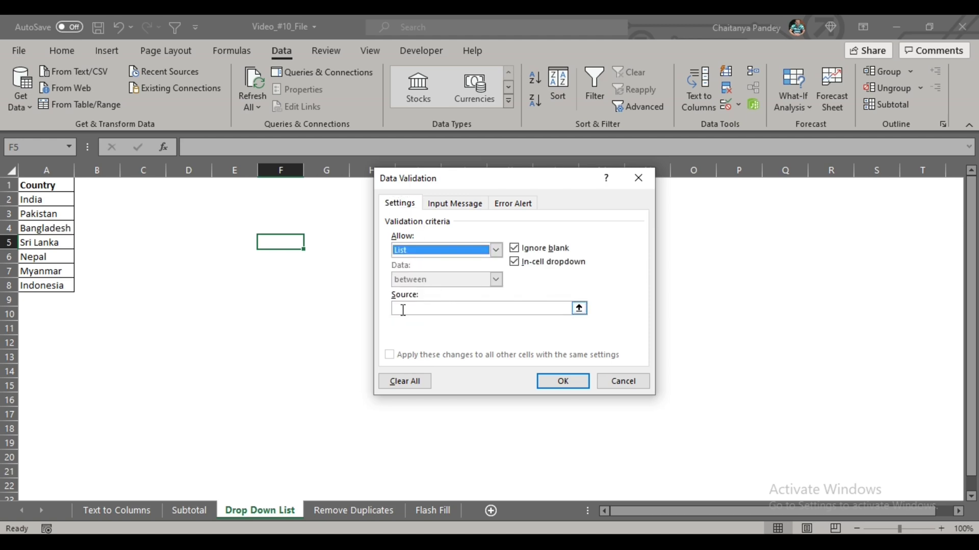
# Use the country names in A2:A8 as the list source and apply the validation to F5
pyautogui.click(425, 309)
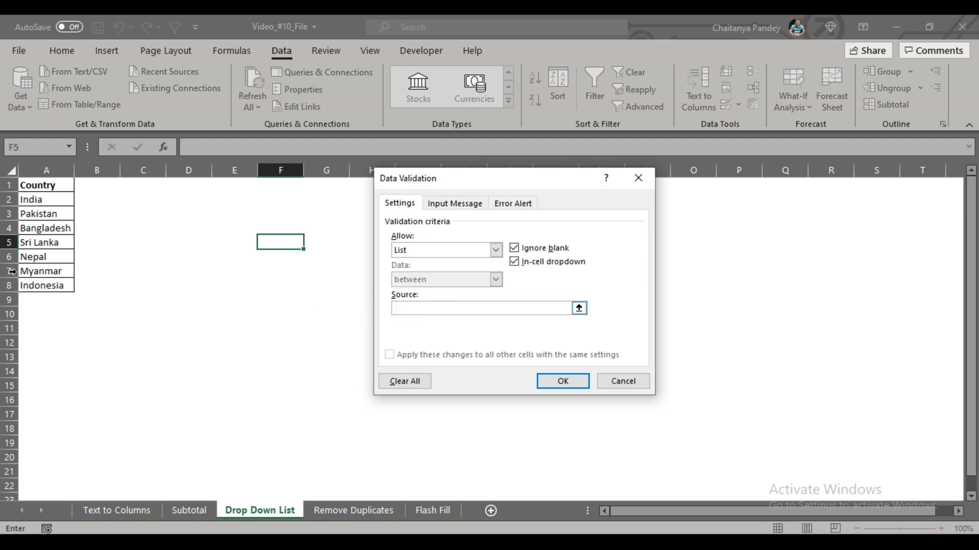
pyautogui.moveTo(41, 199); pyautogui.dragTo(41, 286)
pyautogui.click(41, 286)
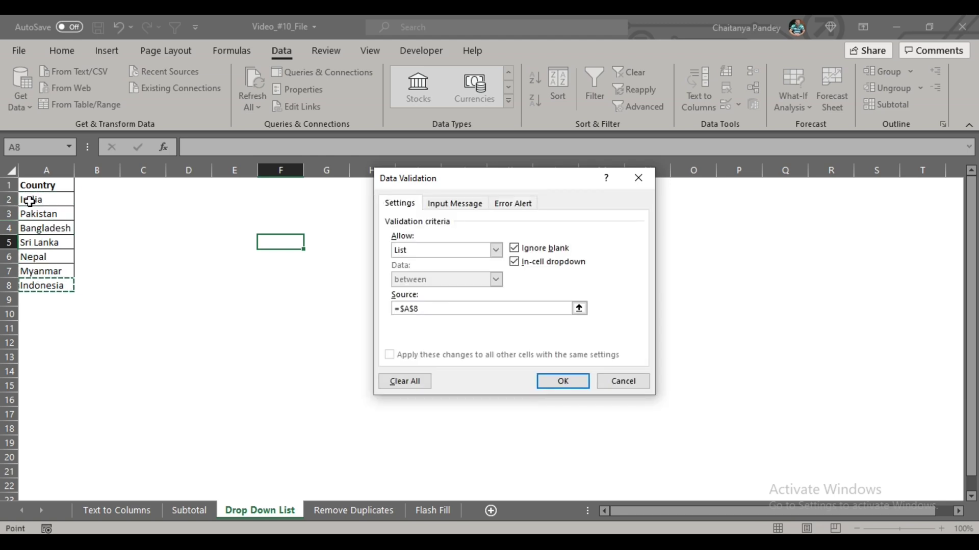
pyautogui.moveTo(30, 201); pyautogui.dragTo(38, 279)
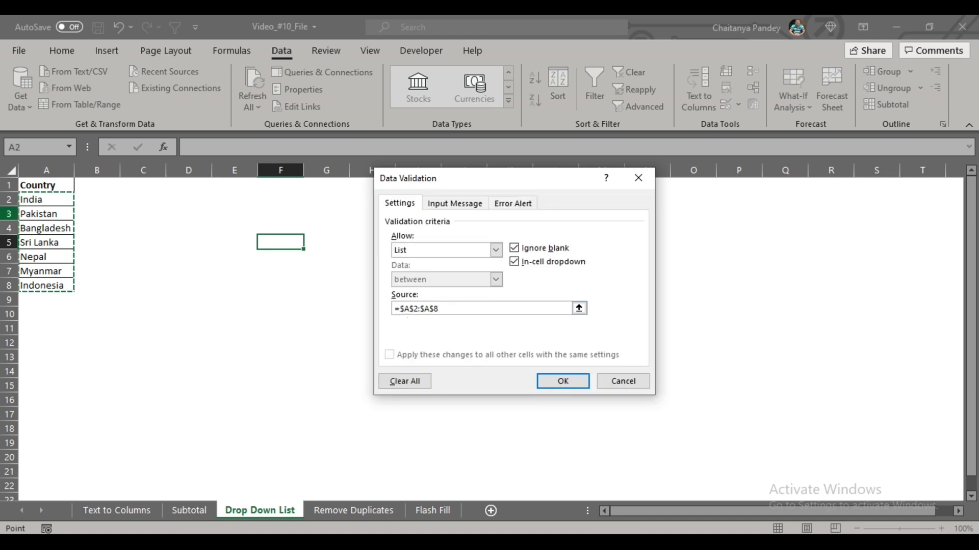
pyautogui.click(562, 382)
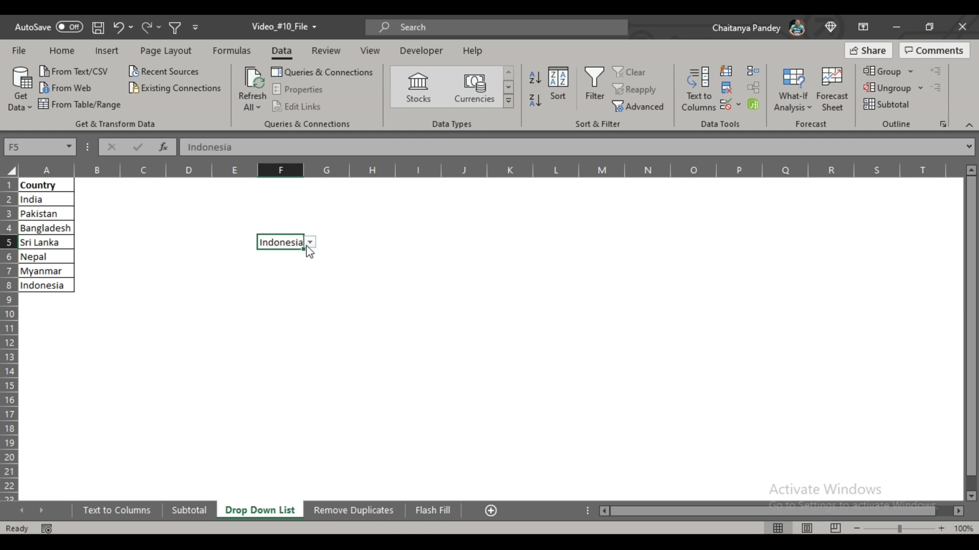
# Choose Indonesia from the drop-down list in cell F5
pyautogui.click(309, 243)
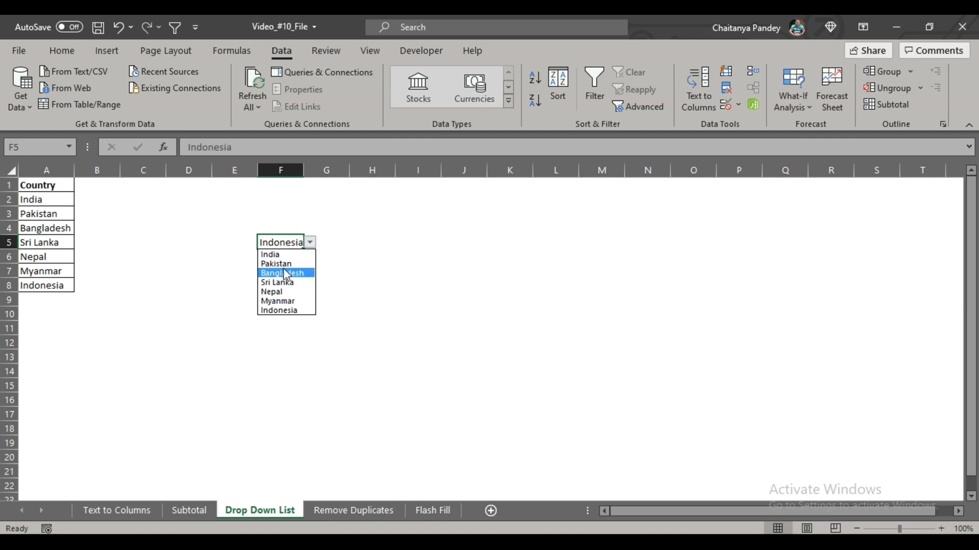
pyautogui.click(285, 312)
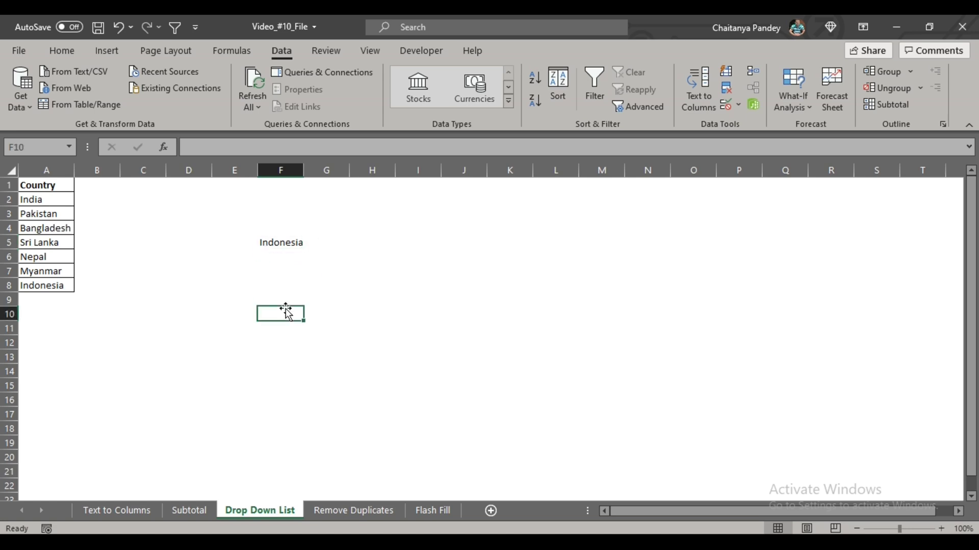
pyautogui.click(276, 241)
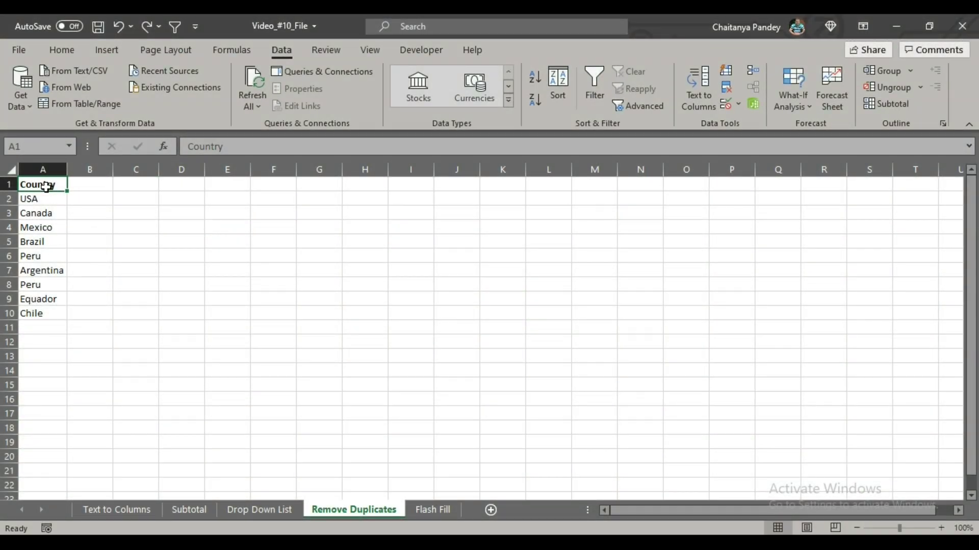
# Examine the country list on the Remove Duplicates sheet for repeated entries, comparing the two Peru cells
pyautogui.click(42, 260)
pyautogui.click(45, 284)
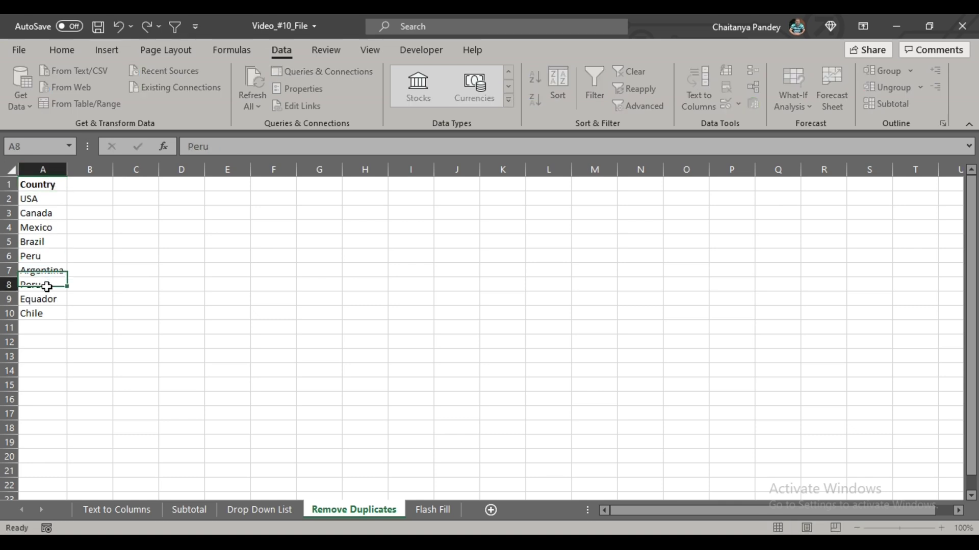
pyautogui.click(42, 188)
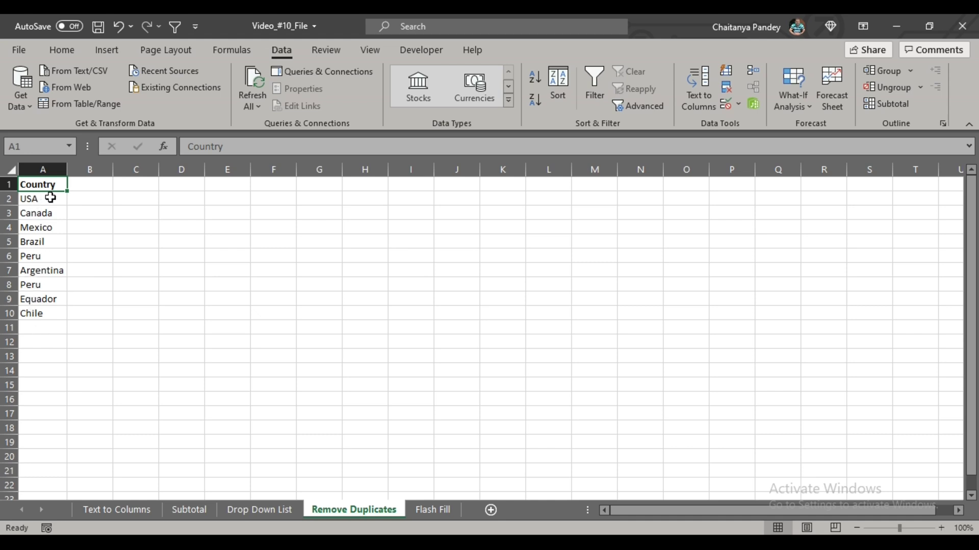
pyautogui.moveTo(50, 198); pyautogui.dragTo(45, 312)
pyautogui.click(45, 311)
pyautogui.click(40, 243)
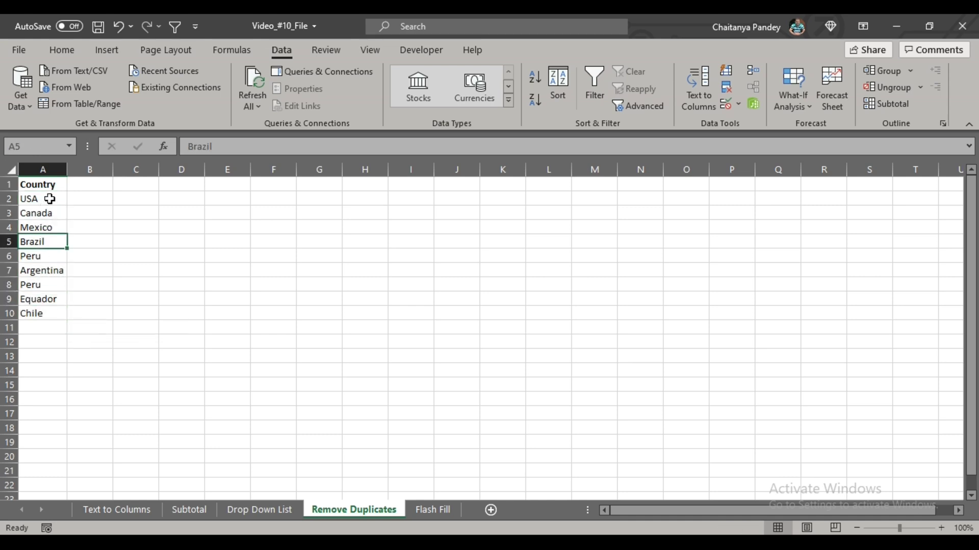
# Remove the duplicate values from column A, checking only the Country column and treating the first row as a header
pyautogui.click(37, 170)
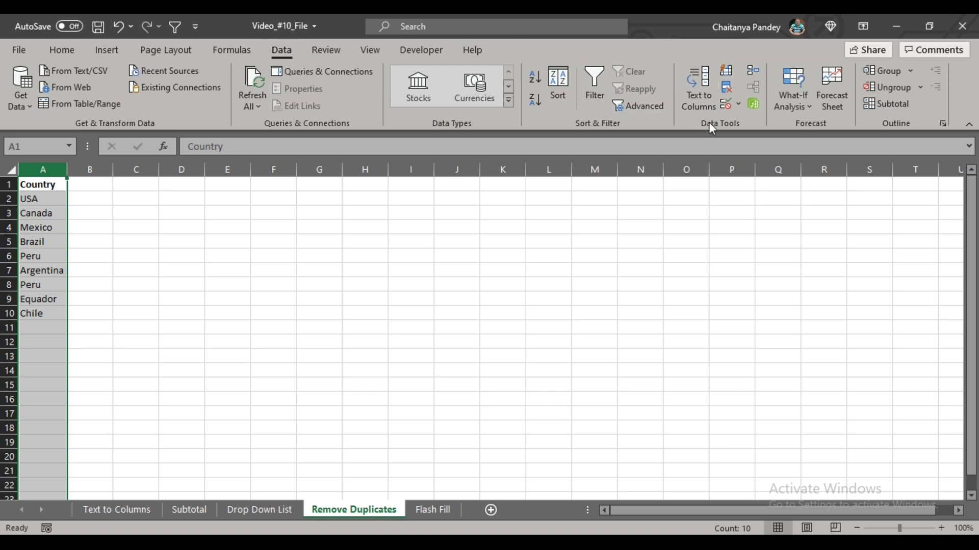
pyautogui.click(726, 90)
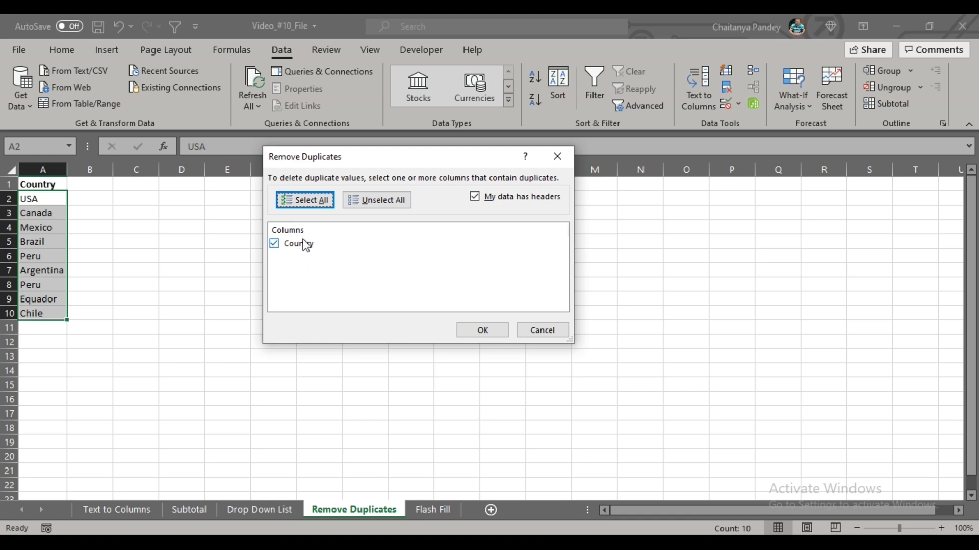
pyautogui.click(363, 198)
pyautogui.click(275, 244)
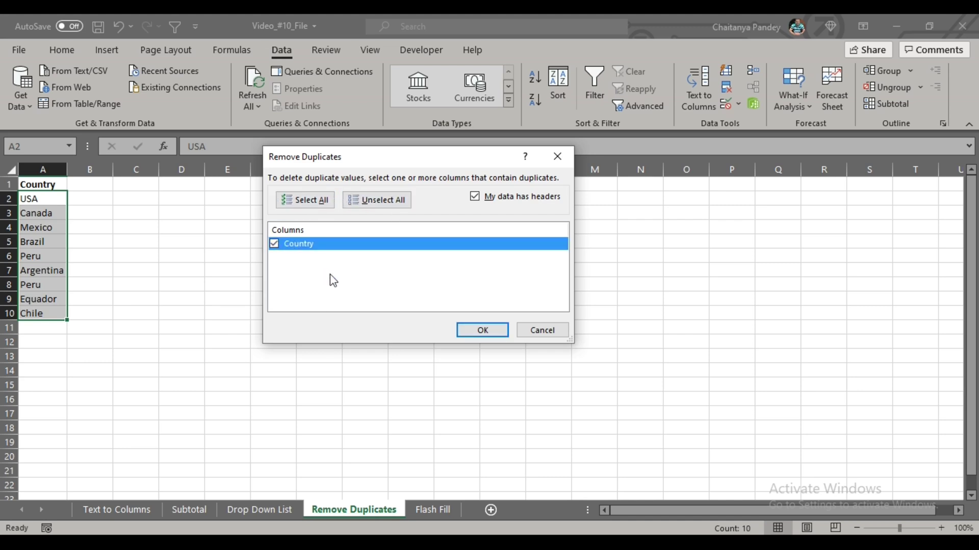
pyautogui.click(475, 329)
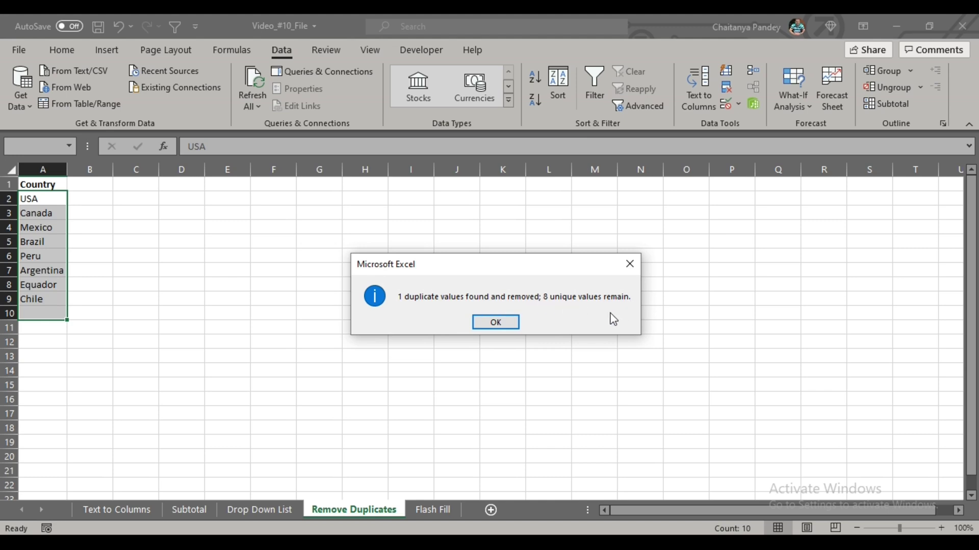
pyautogui.click(497, 323)
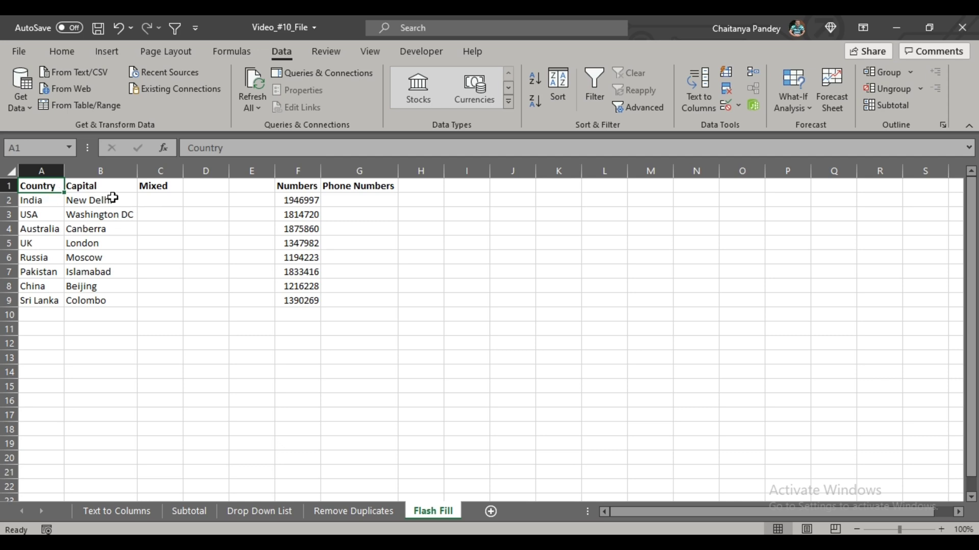
# Enter "India New Delhi" in C2 as the Mixed sample combining country and capital, and autofit column C
pyautogui.click(127, 186)
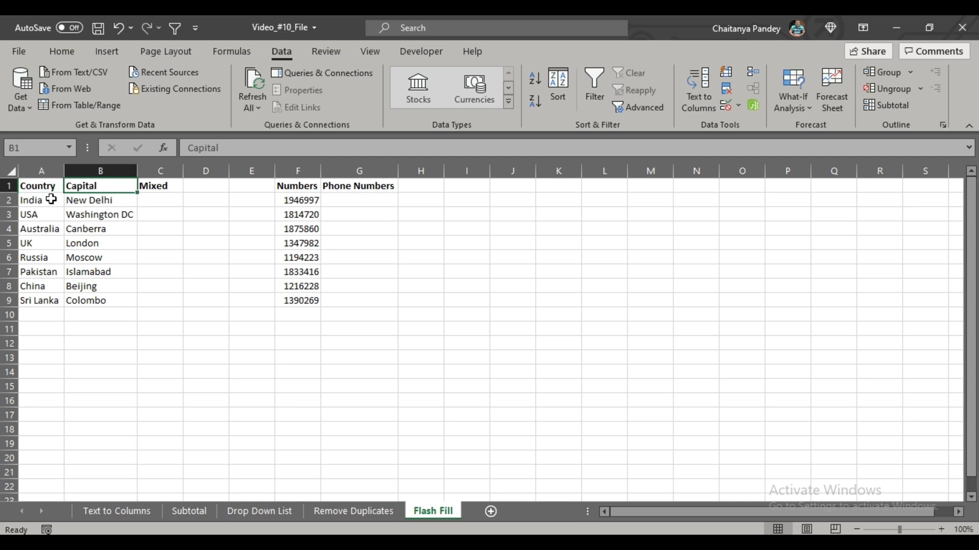
pyautogui.doubleClick(158, 200)
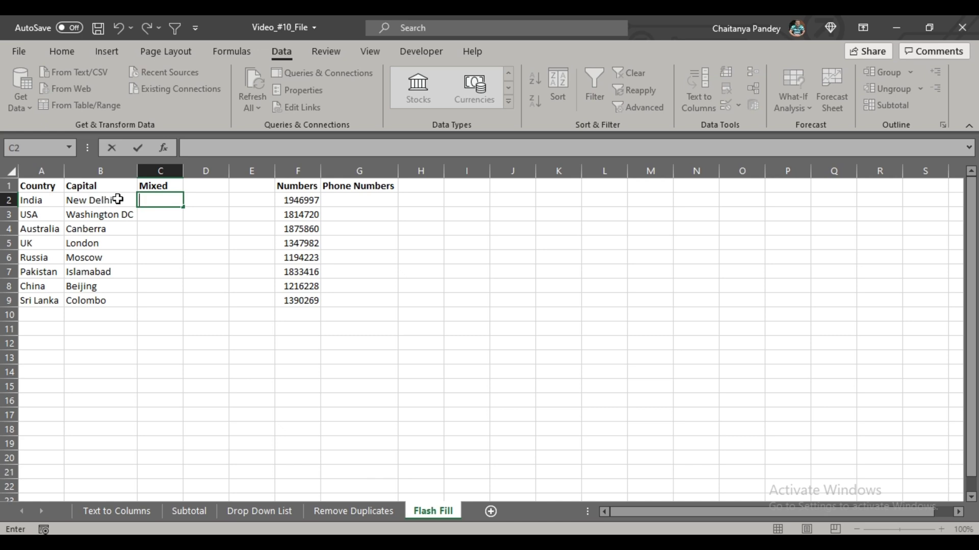
pyautogui.write('India Ne')
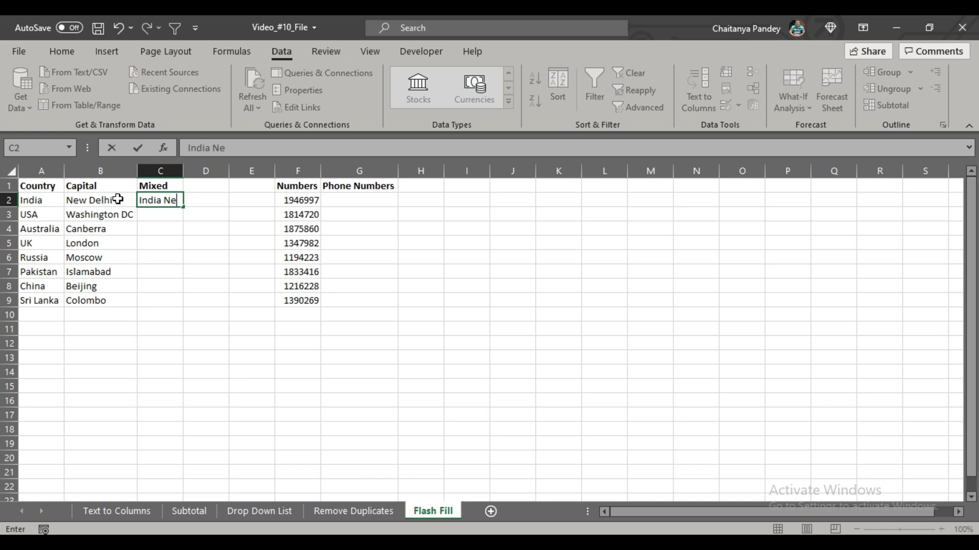
pyautogui.write('w Delhi')
pyautogui.press('Return')
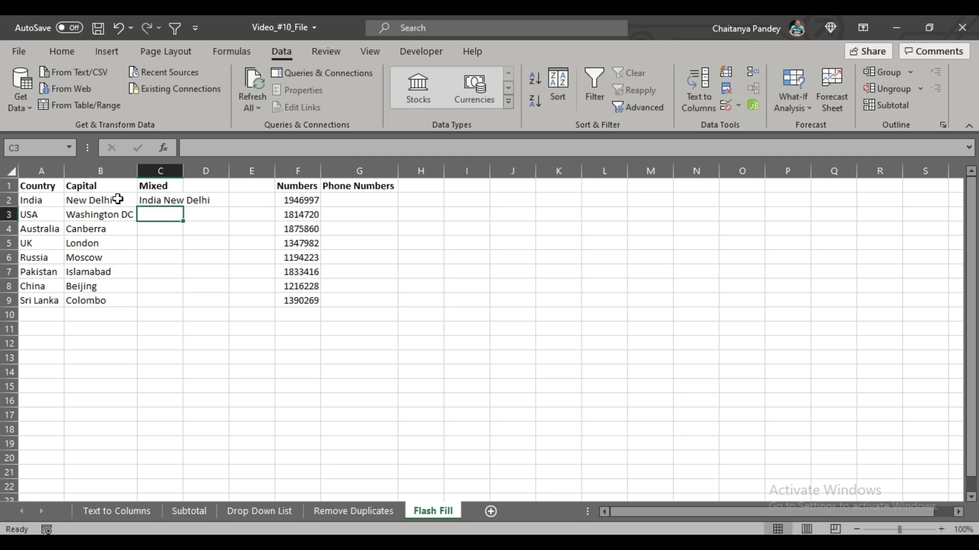
pyautogui.doubleClick(183, 171)
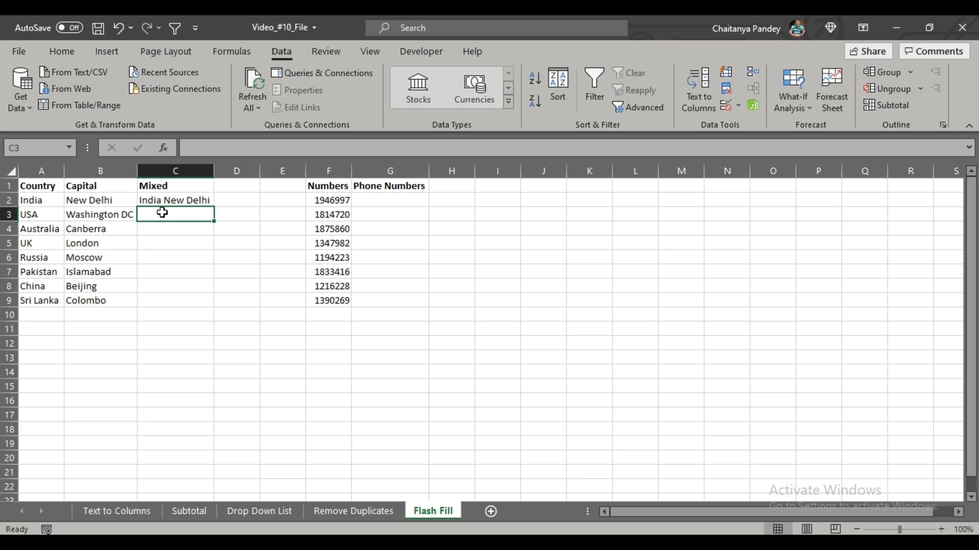
# Flash Fill the Mixed column from C3 down to C9 and autofit column C to the combined names
pyautogui.moveTo(163, 272); pyautogui.dragTo(164, 286)
pyautogui.click(157, 299)
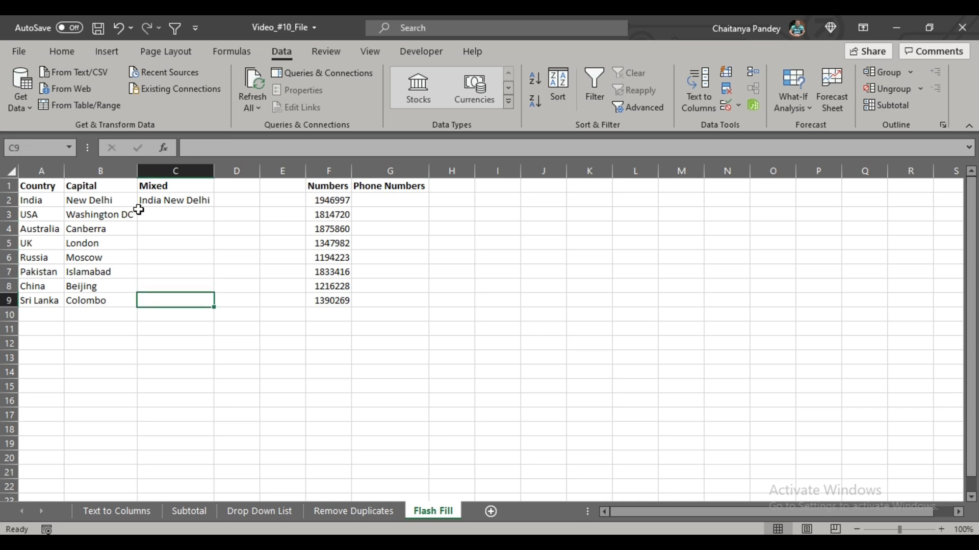
pyautogui.click(158, 216)
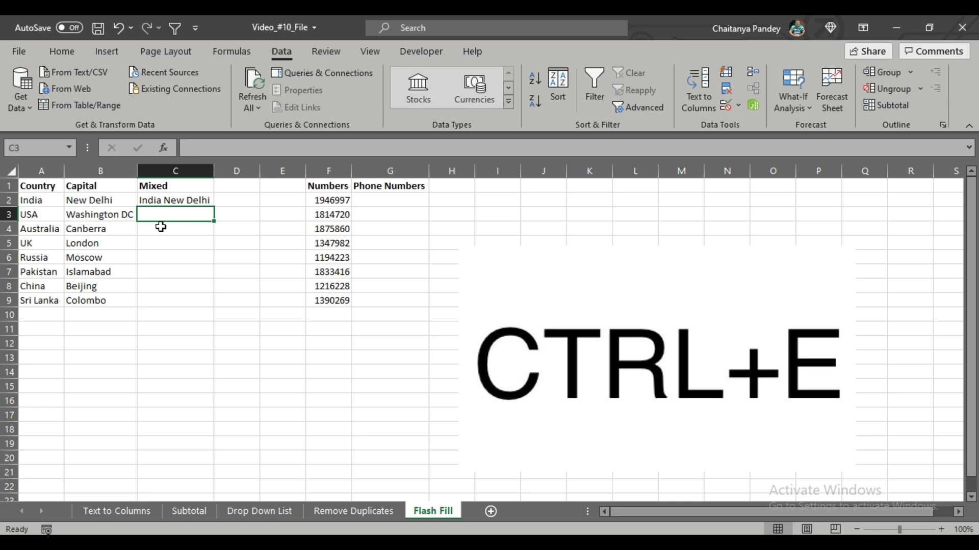
pyautogui.hotkey('ctrl', 'e')
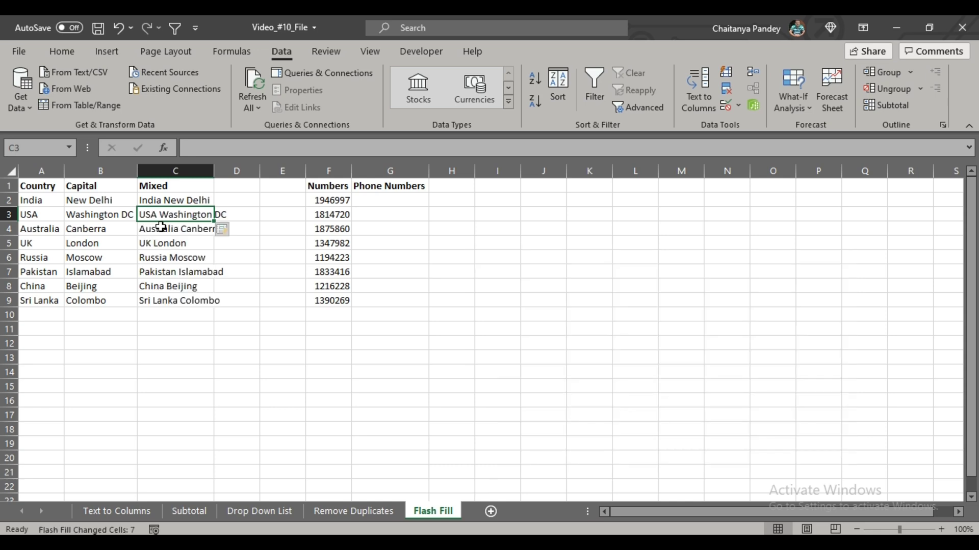
pyautogui.moveTo(216, 171); pyautogui.dragTo(216, 171)
pyautogui.doubleClick(216, 171)
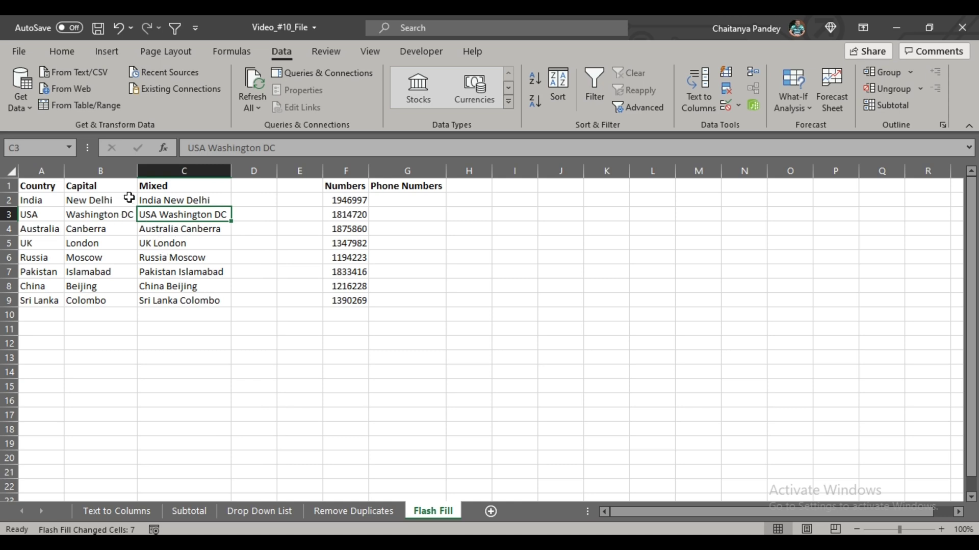
pyautogui.click(163, 200)
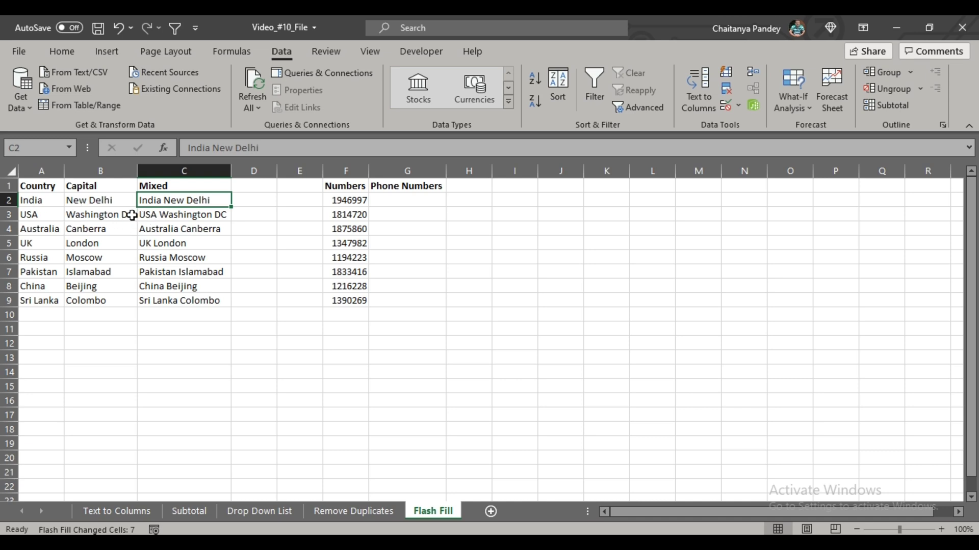
pyautogui.click(171, 299)
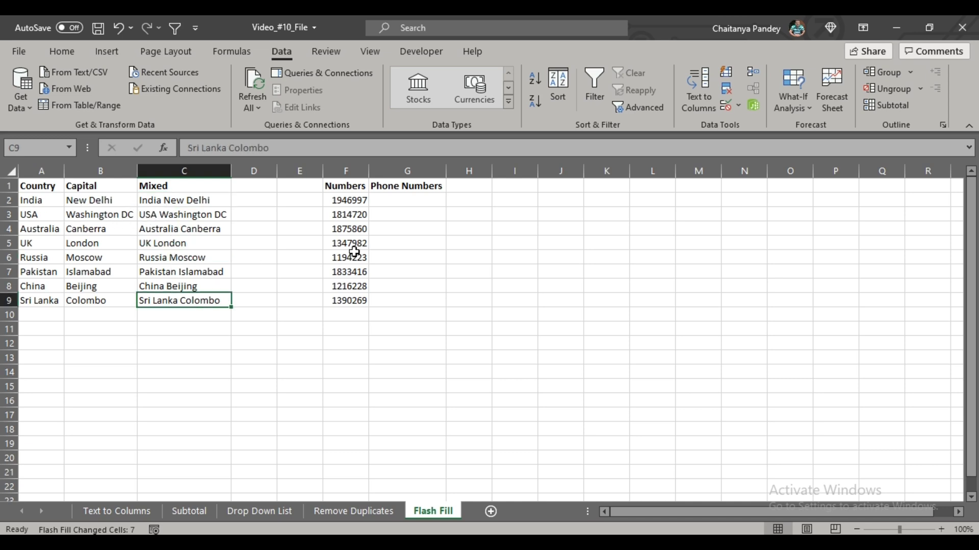
# Enter the number from F2 in G2 as a sample phone number, with a hyphen after the fourth digit
pyautogui.click(397, 199)
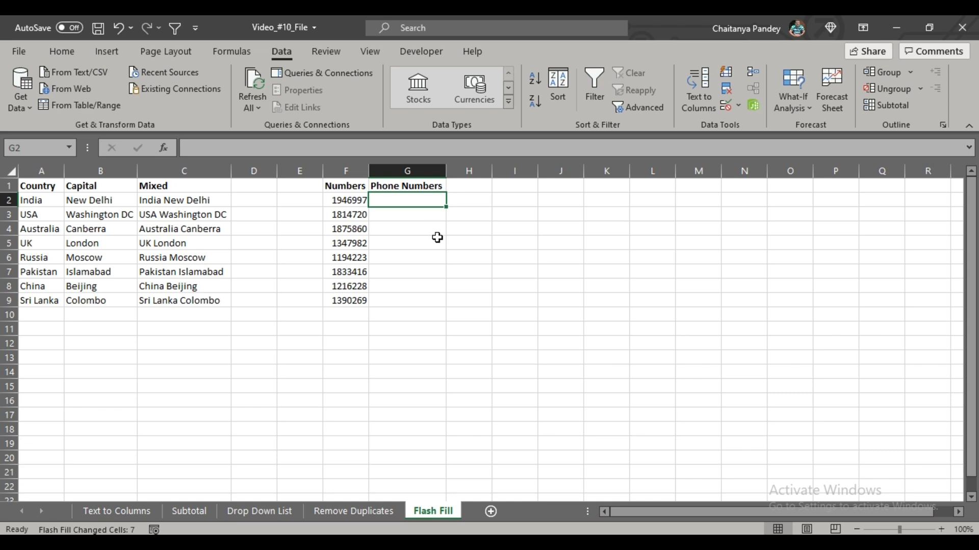
pyautogui.write('1946-')
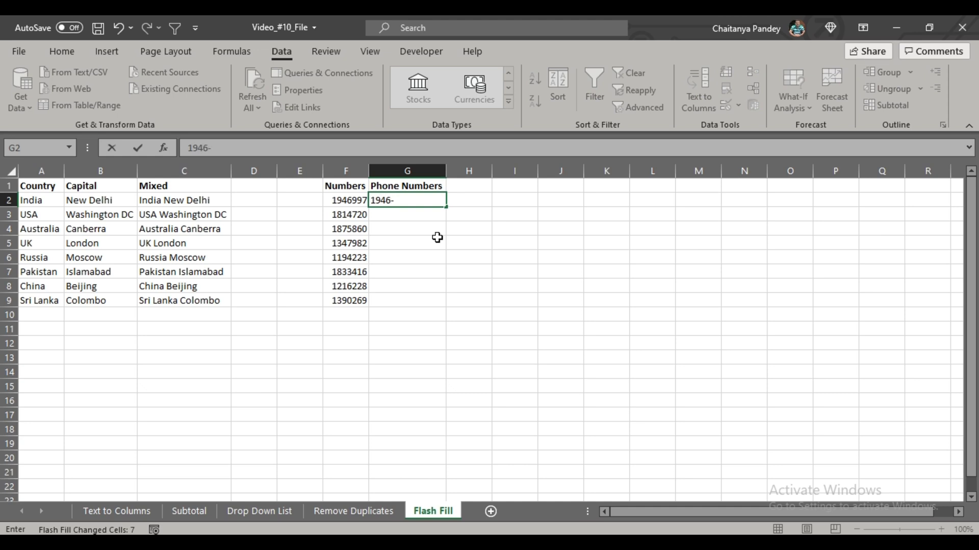
pyautogui.write('997')
pyautogui.press('Return')
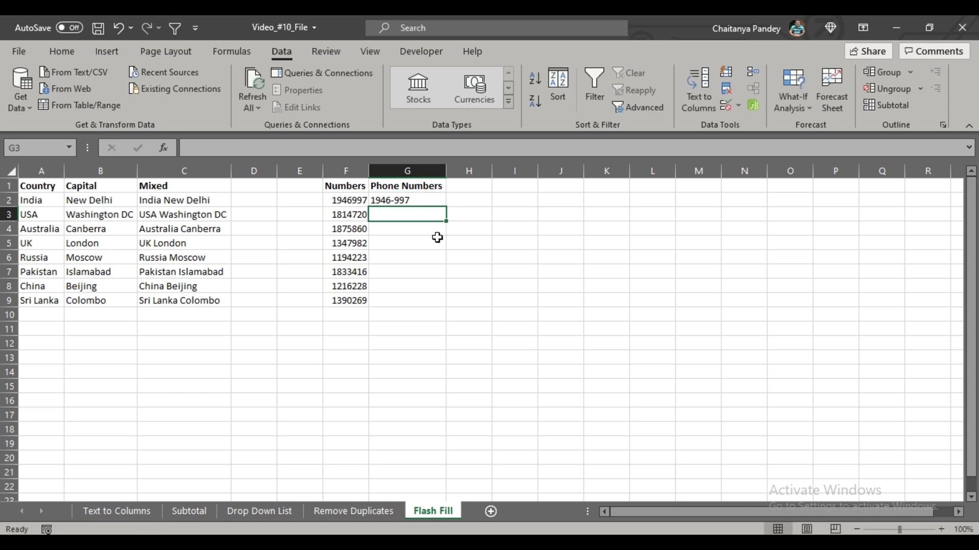
# Compare the sample phone number in G2 with the unformatted numbers in F3:F9 and the empty cells beside them
pyautogui.click(396, 200)
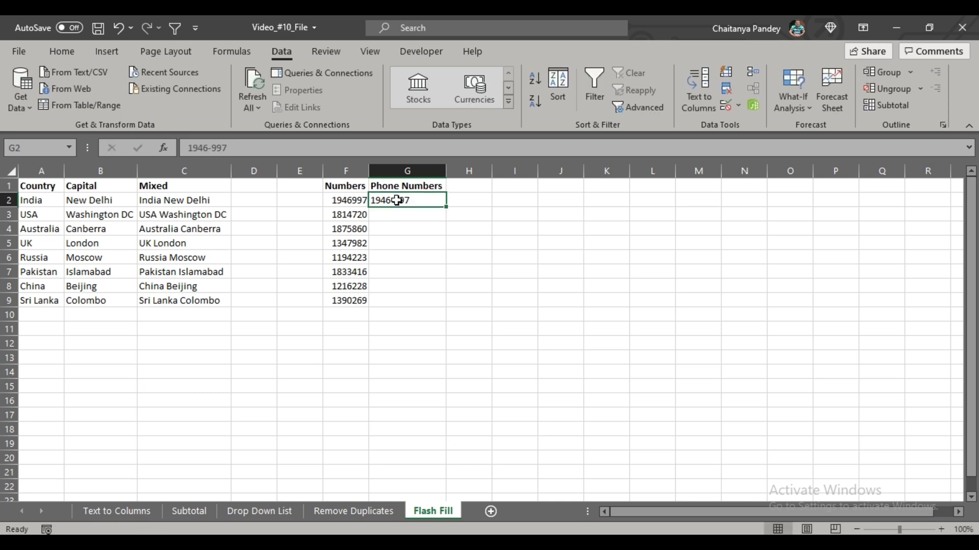
pyautogui.moveTo(406, 215); pyautogui.dragTo(412, 298)
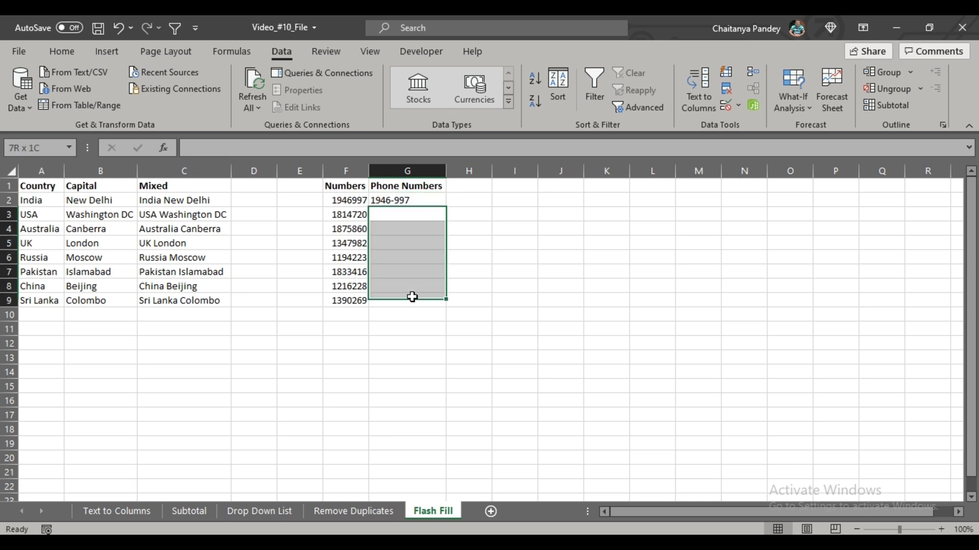
pyautogui.doubleClick(412, 298)
pyautogui.click(398, 217)
pyautogui.doubleClick(418, 214)
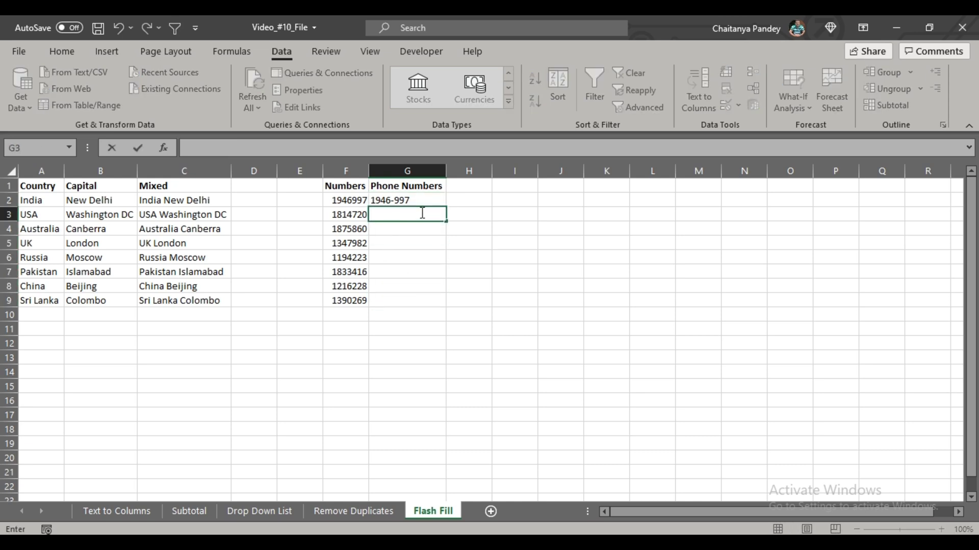
pyautogui.click(416, 240)
pyautogui.click(407, 217)
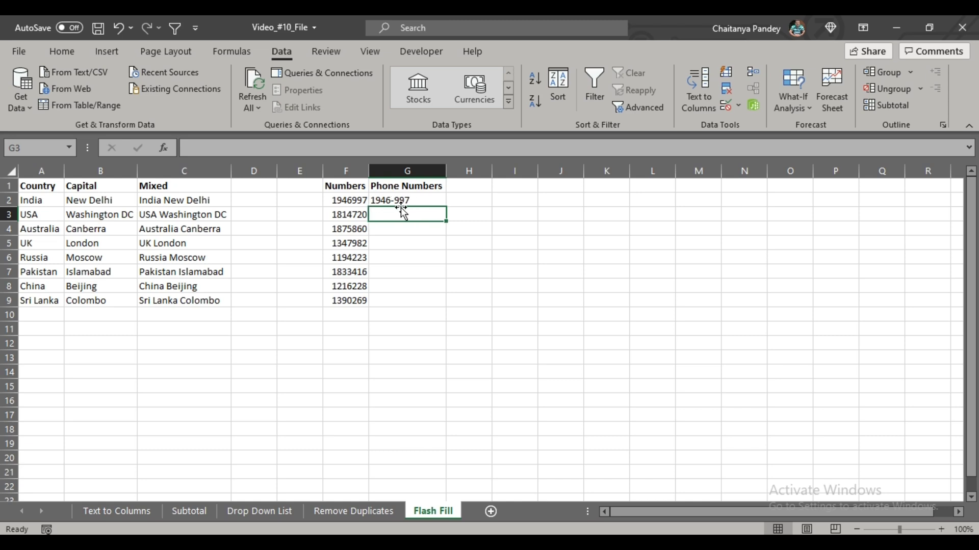
pyautogui.click(402, 200)
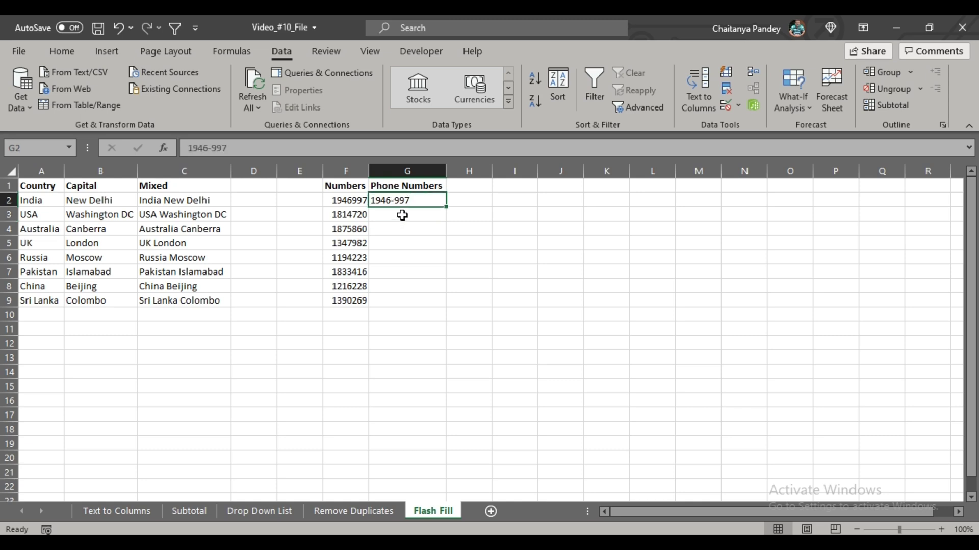
pyautogui.click(402, 215)
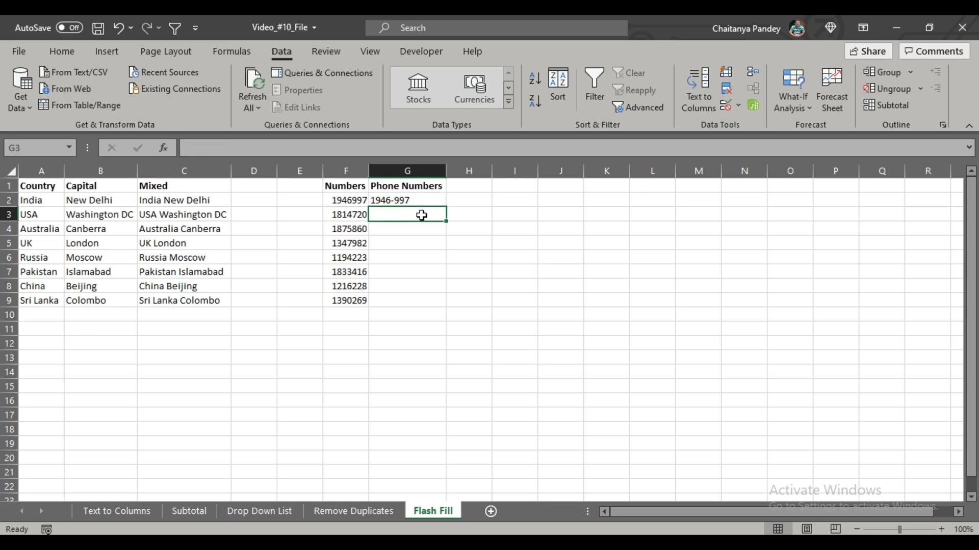
pyautogui.moveTo(421, 215)
pyautogui.mouseDown()
pyautogui.moveTo(417, 300)
pyautogui.moveTo(415, 229)
pyautogui.mouseUp()
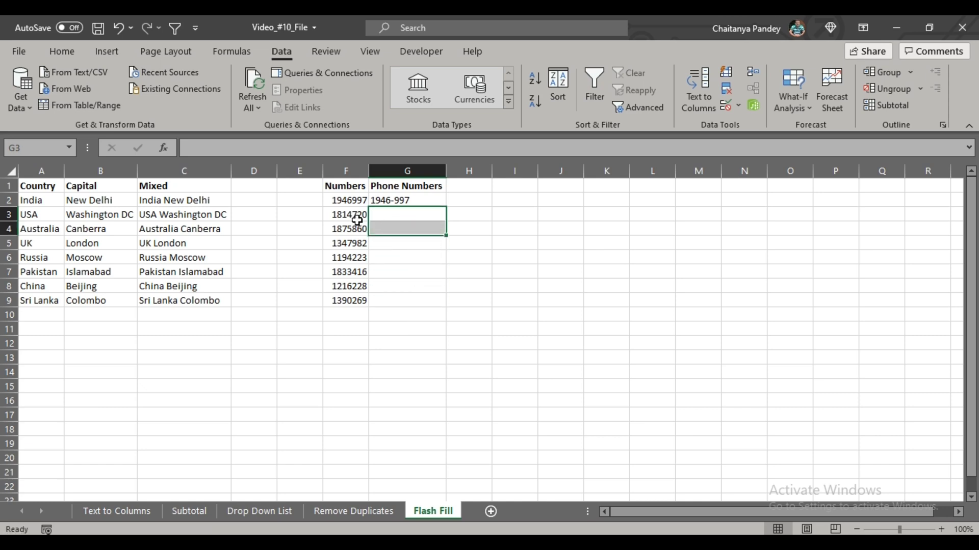
pyautogui.moveTo(355, 216); pyautogui.dragTo(352, 302)
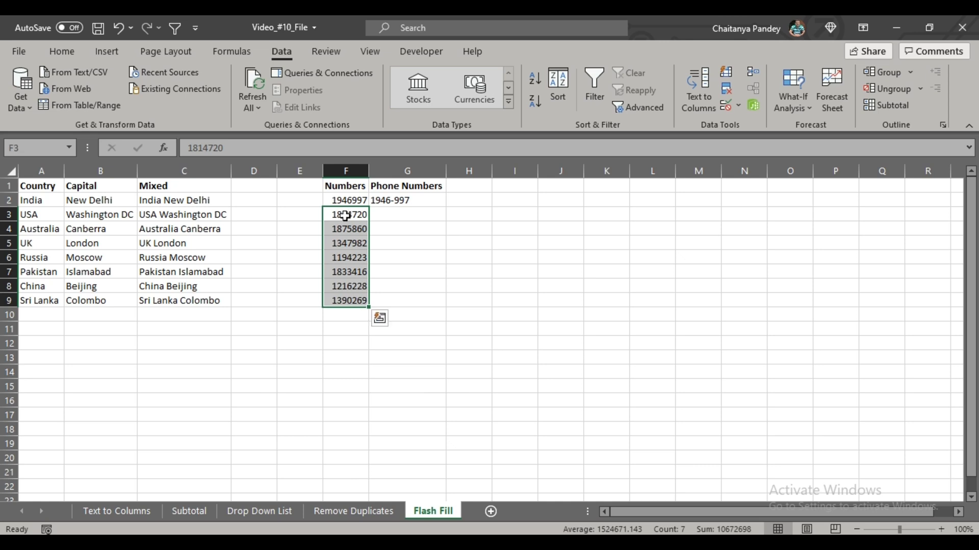
# Flash Fill the Phone Numbers column from G3 down to G9, following the hyphen pattern in G2
pyautogui.click(390, 215)
pyautogui.click(400, 198)
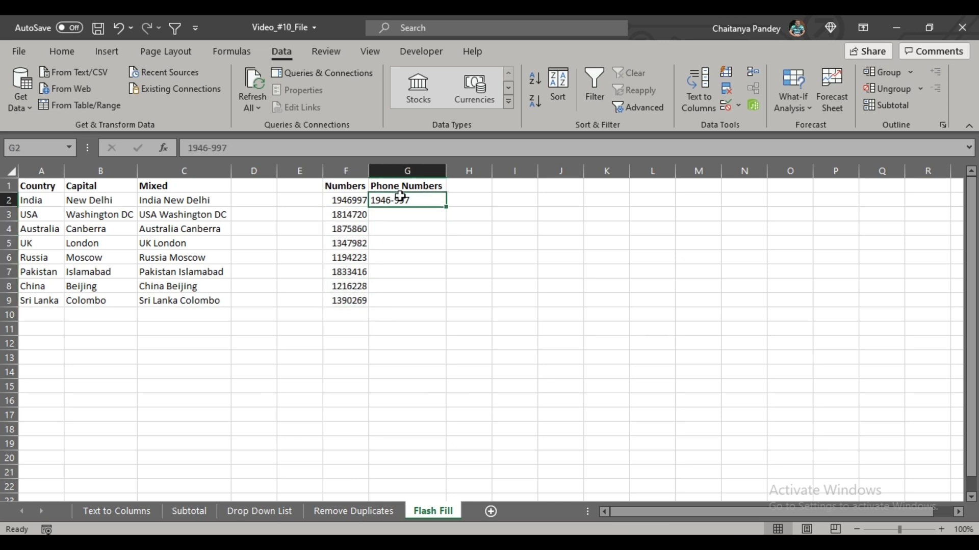
pyautogui.click(379, 213)
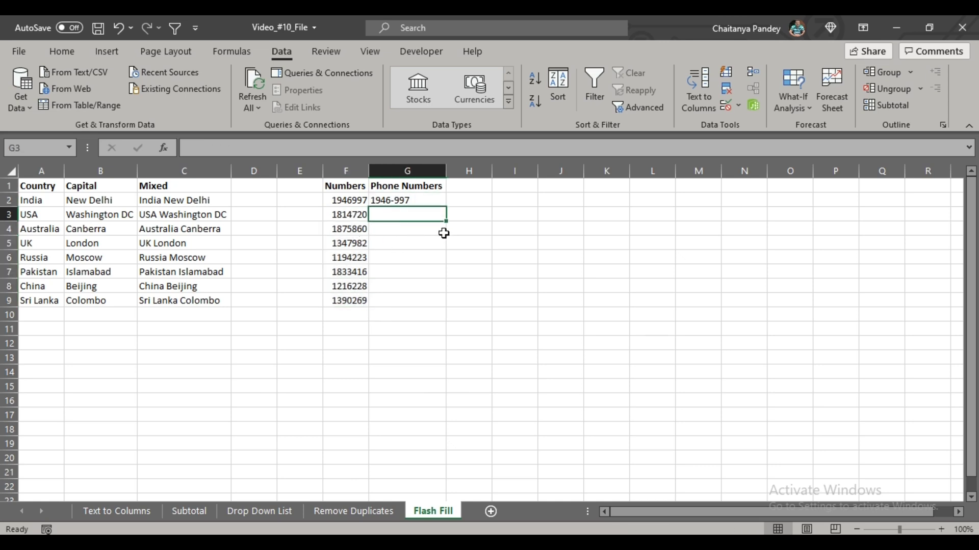
pyautogui.hotkey('ctrl', 'e')
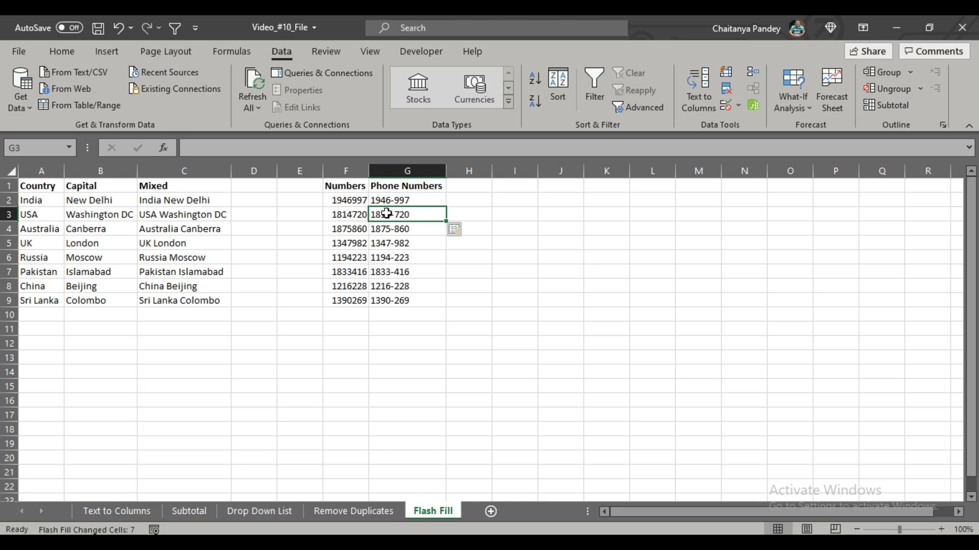
# Check the hyphenated phone numbers in column G against the source numbers in column F
pyautogui.click(351, 216)
pyautogui.press('Right')
pyautogui.press('Down')
pyautogui.press('Down')
pyautogui.press('Down')
pyautogui.press('Down')
pyautogui.press('Down')
pyautogui.press('Down')
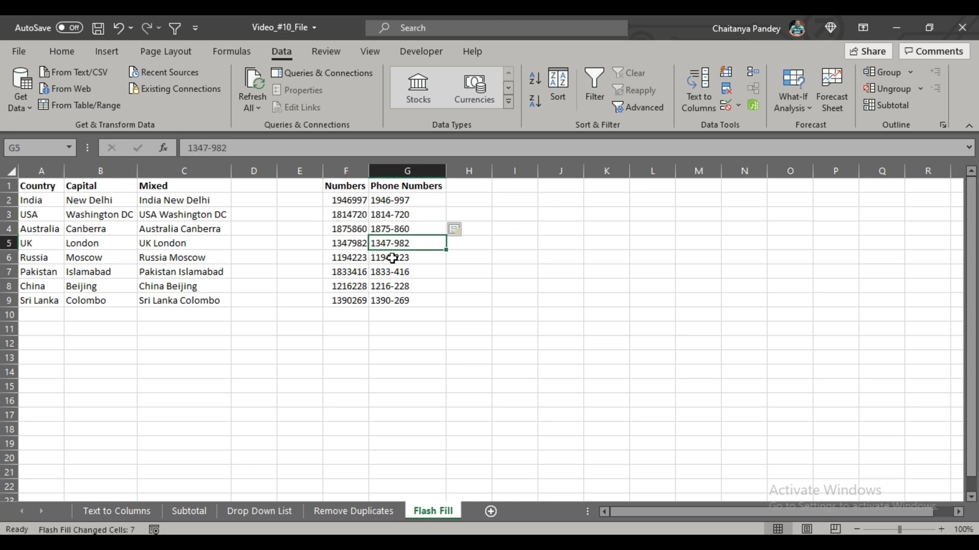
pyautogui.click(395, 207)
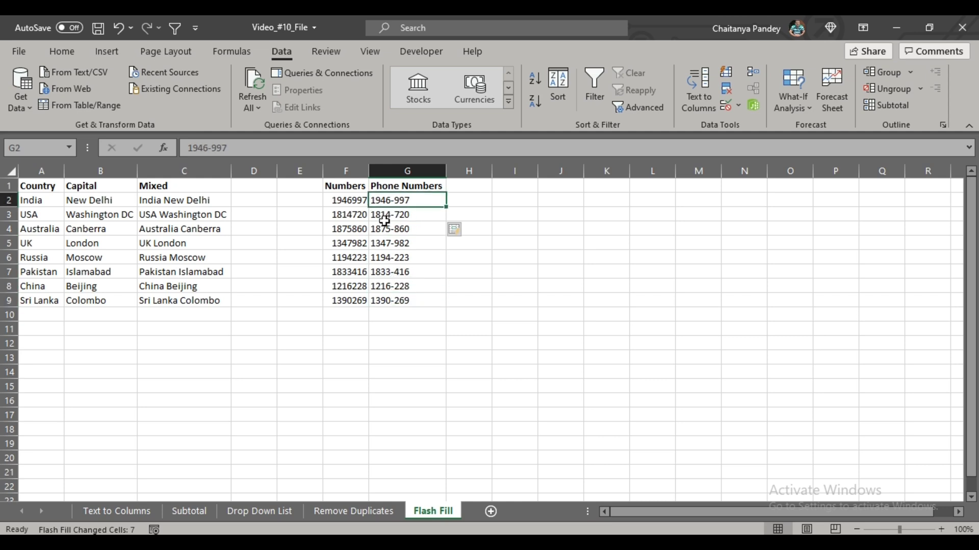